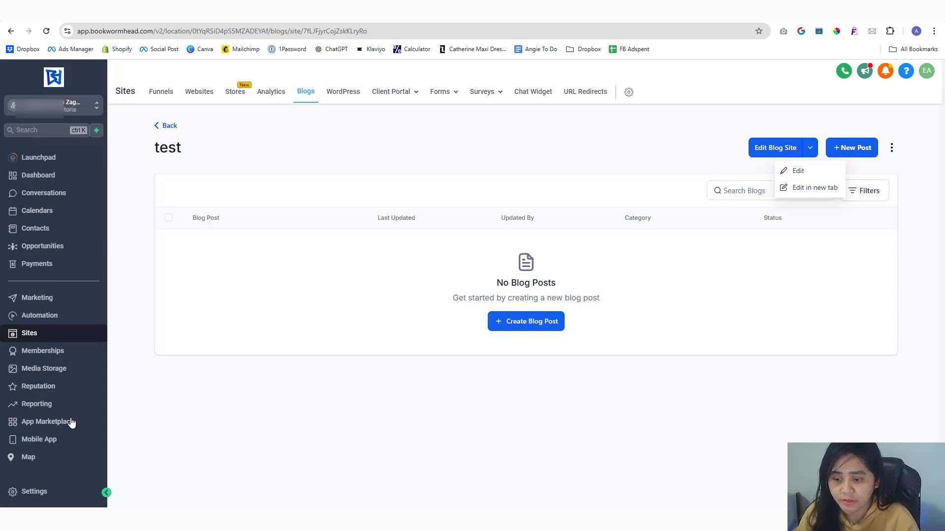
Start the Shopify connection under GoHighLevel Settings > Integrations, then move the Shopify admin to its own window
click(34, 491)
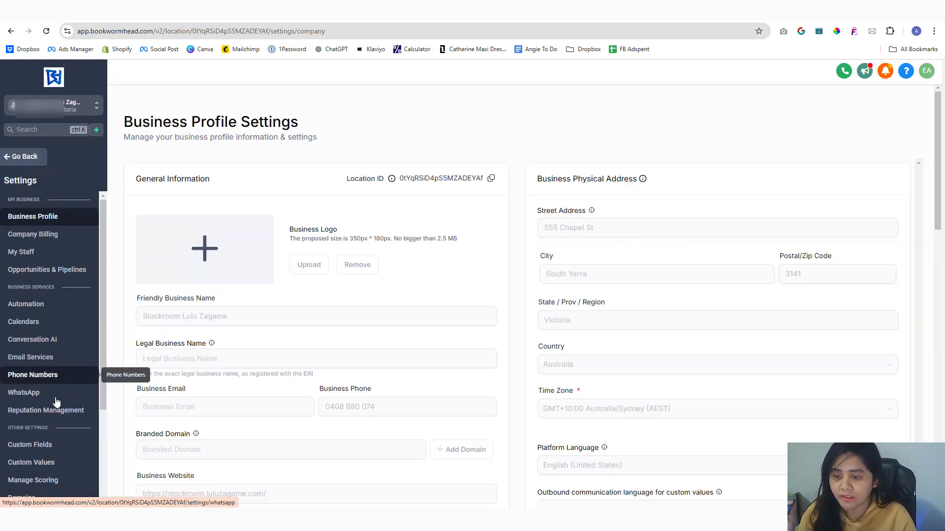
scroll(55, 396, down, 3)
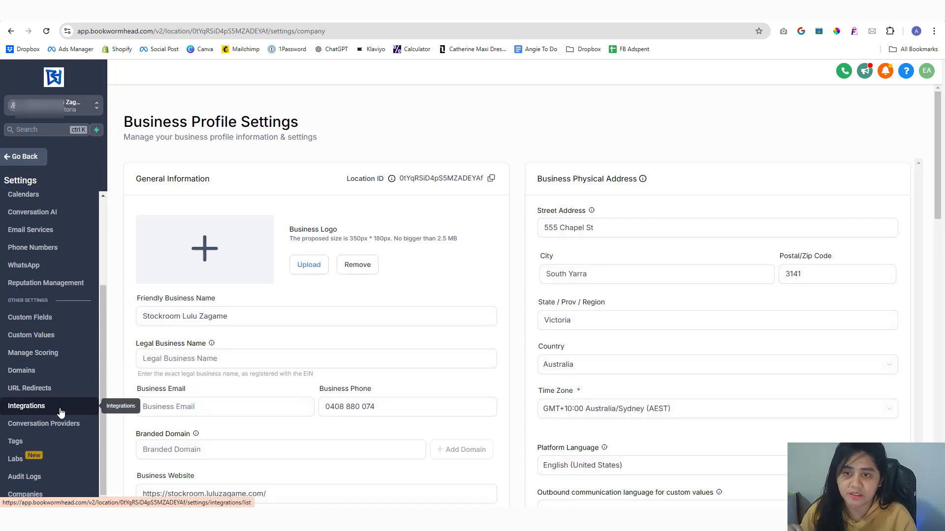
click(61, 413)
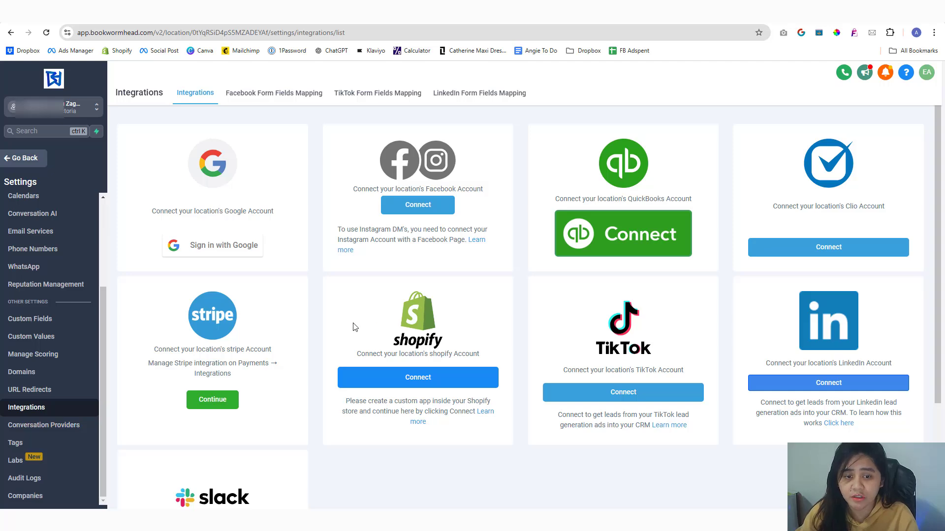
click(401, 383)
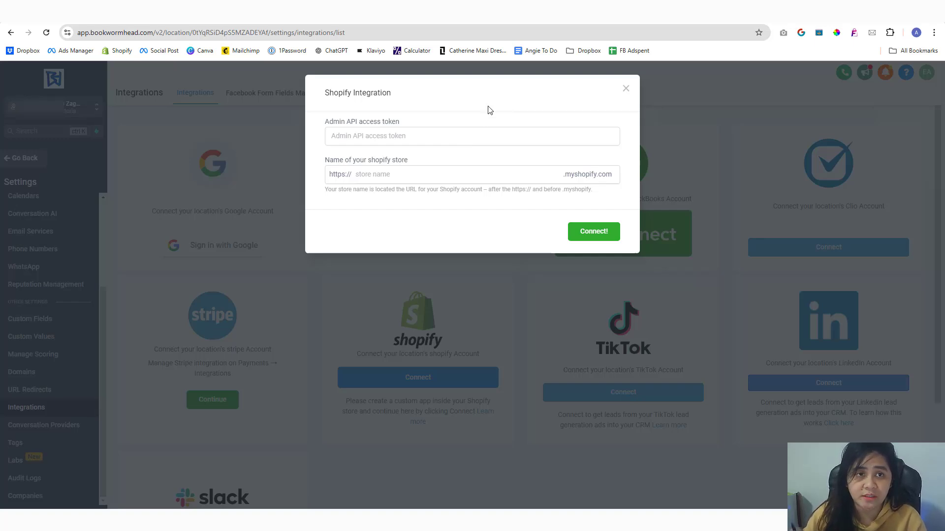
click(520, 12)
drag(521, 12, 408, 24)
Allow custom app development for the store under Apps and sales channels > Develop apps
click(922, 112)
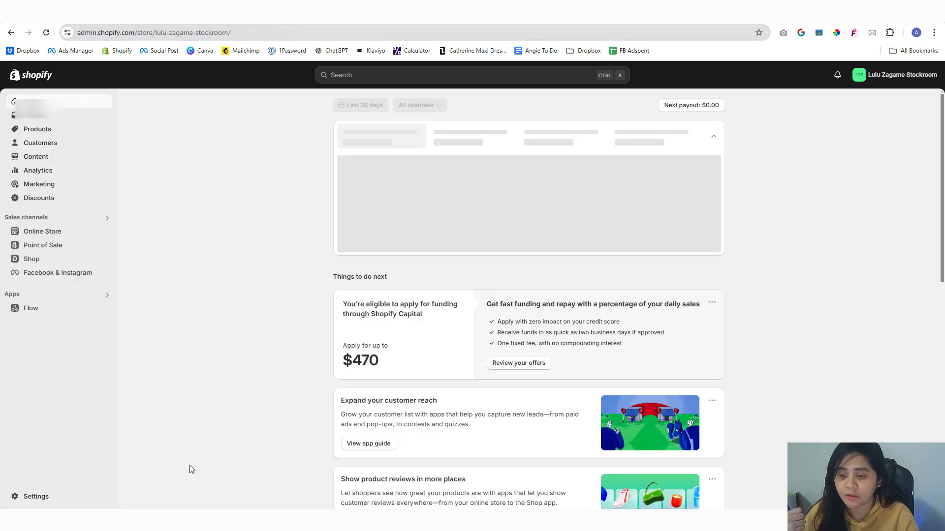
click(33, 497)
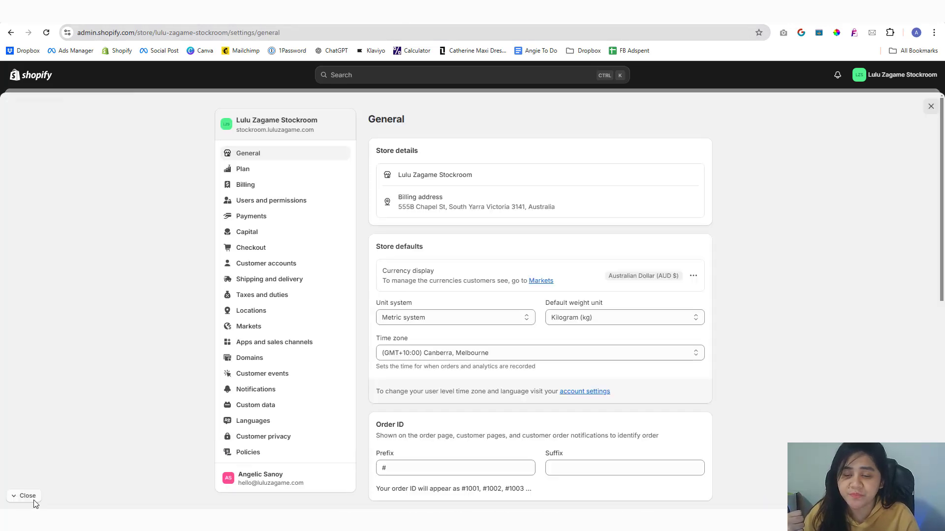
click(250, 346)
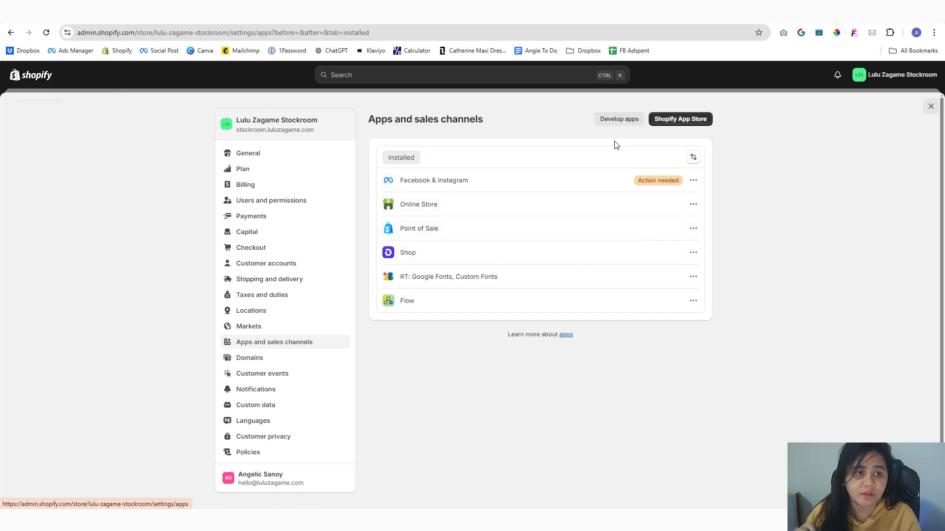
click(619, 120)
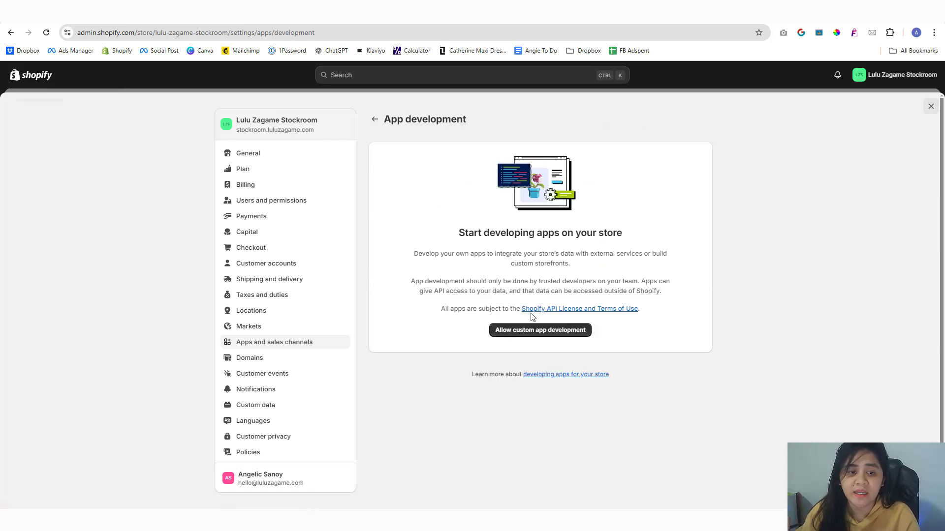
click(526, 337)
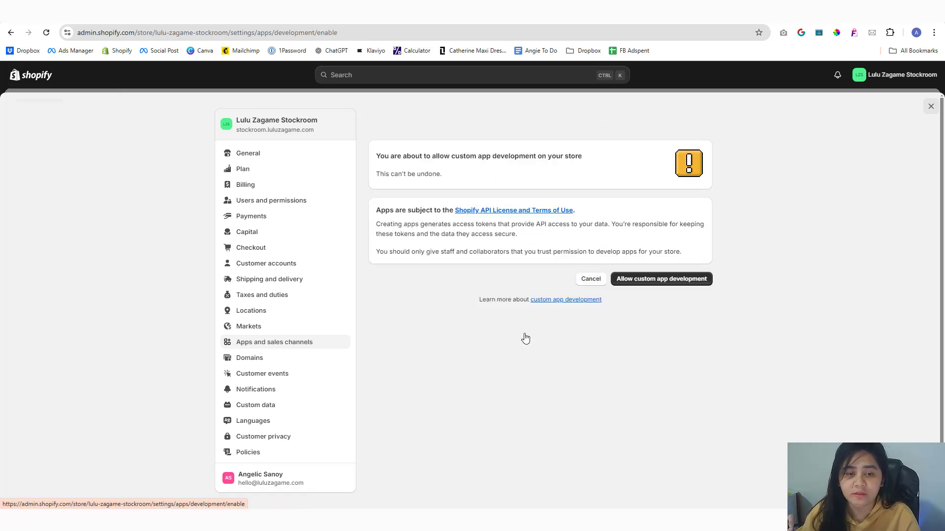
click(630, 282)
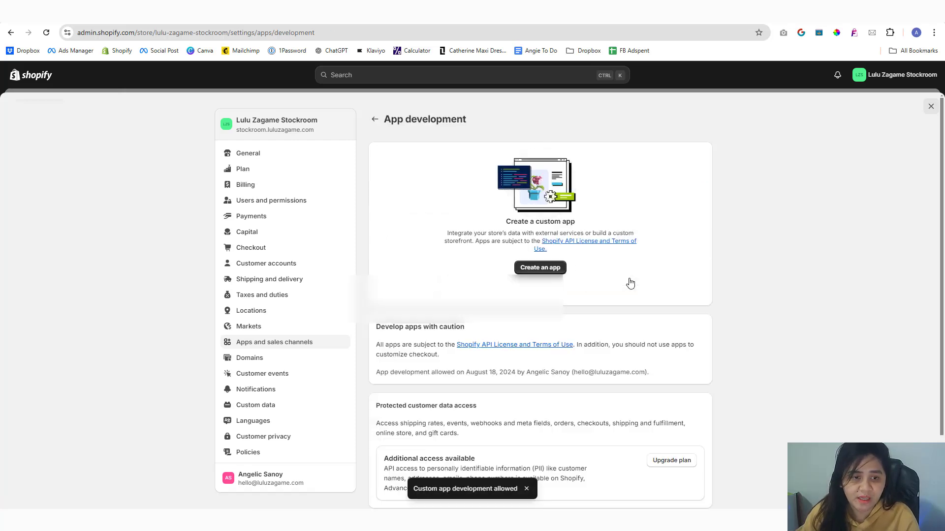
Start a new custom app named 'GHL' and choose its app developer
click(540, 268)
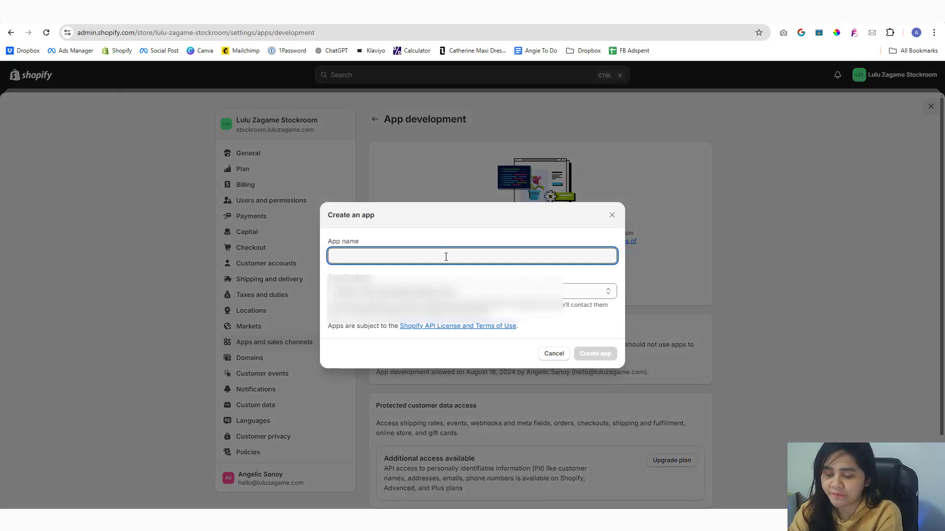
text(GHL)
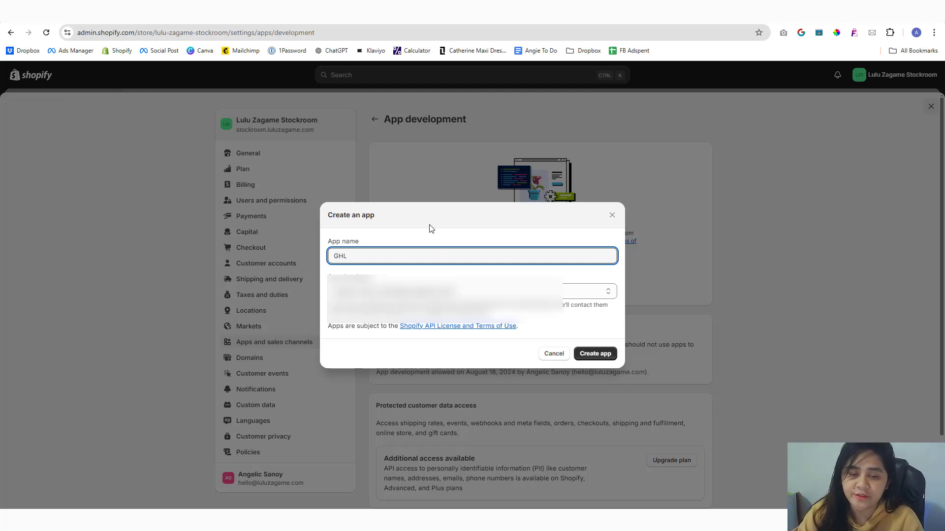
click(436, 294)
key(Return)
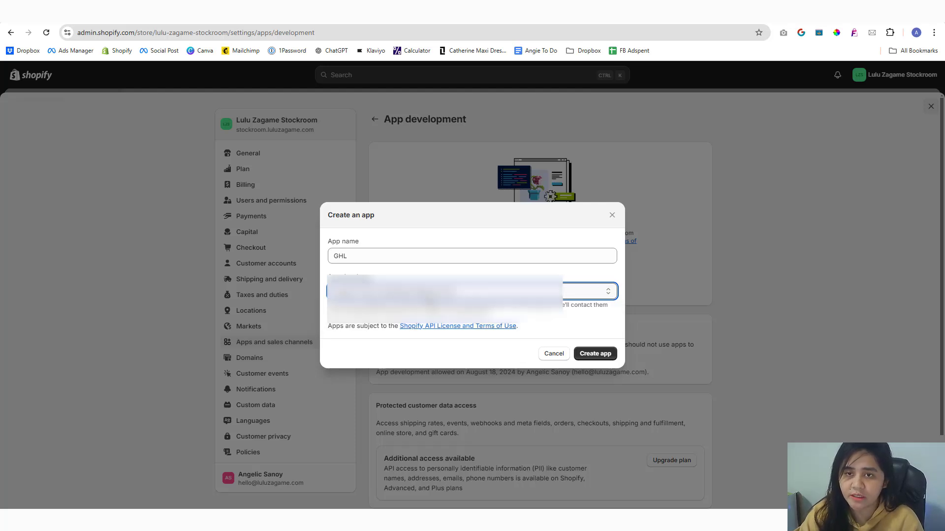
key(space)
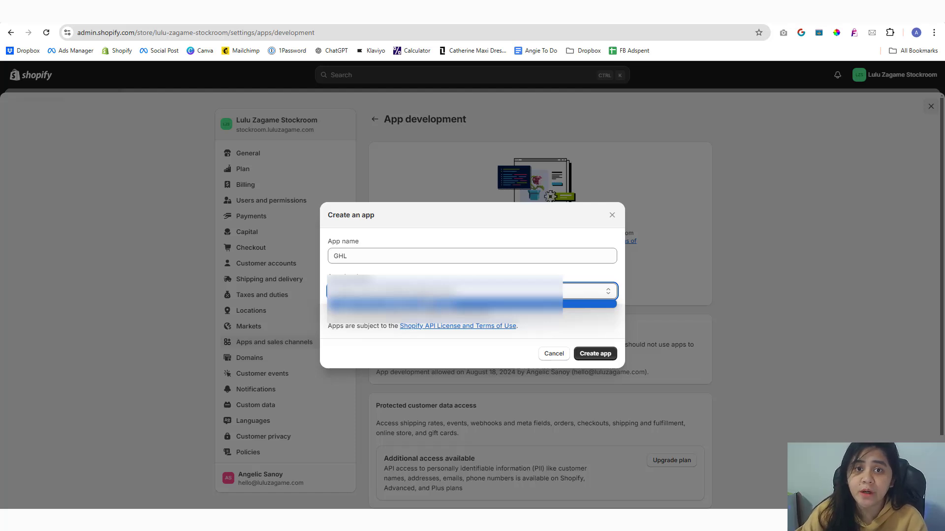
key(Return)
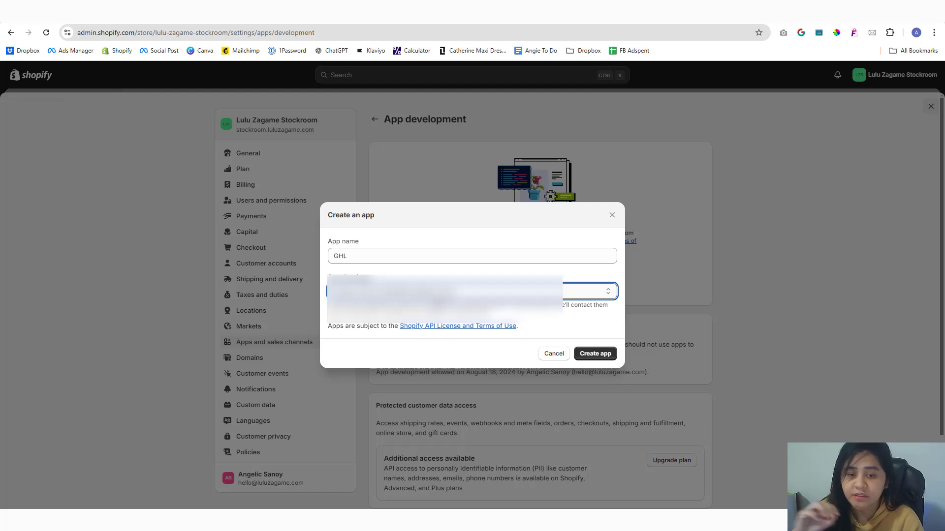
key(space)
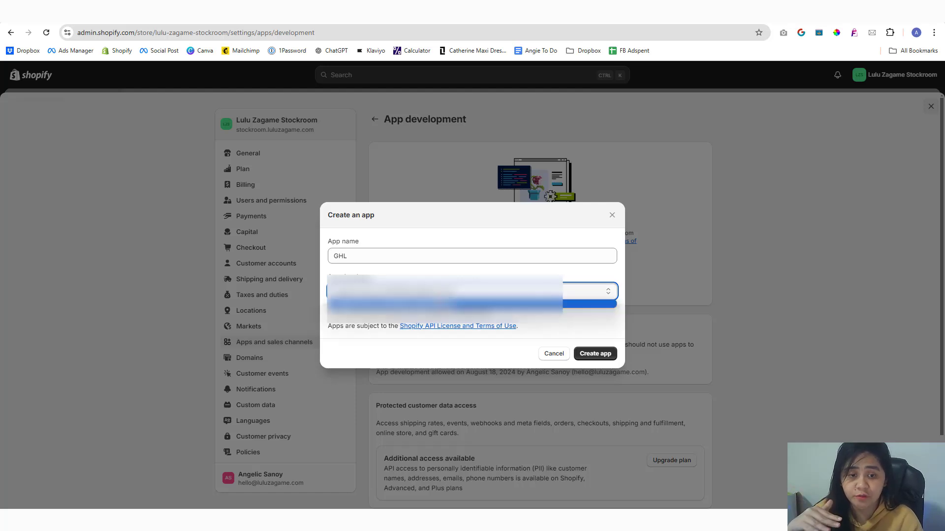
Create the GHL app, then return to GoHighLevel's Shopify Integration form
click(581, 355)
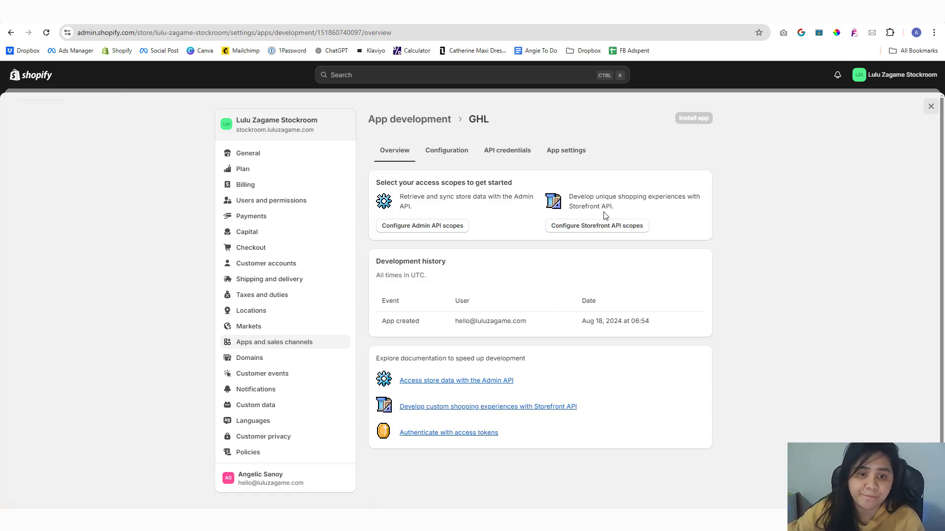
key(ctrl+Tab)
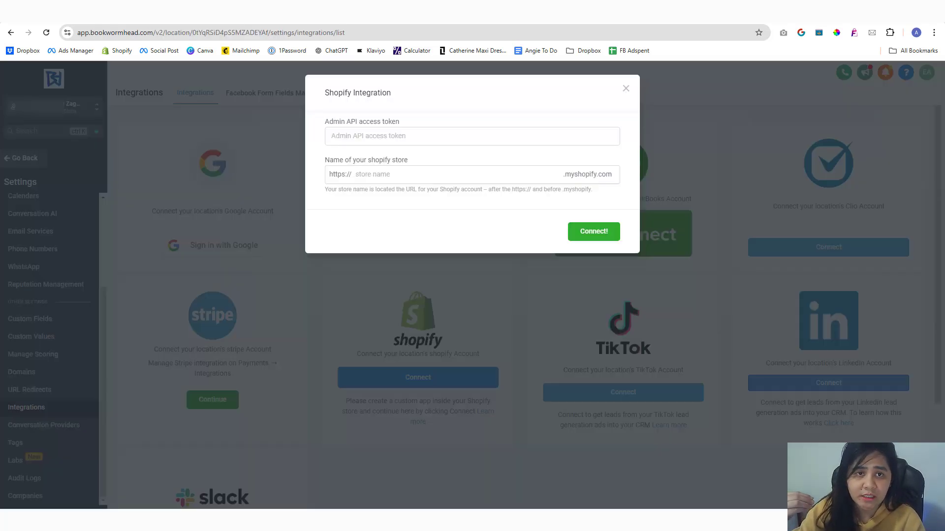
key(ctrl+shift+Tab)
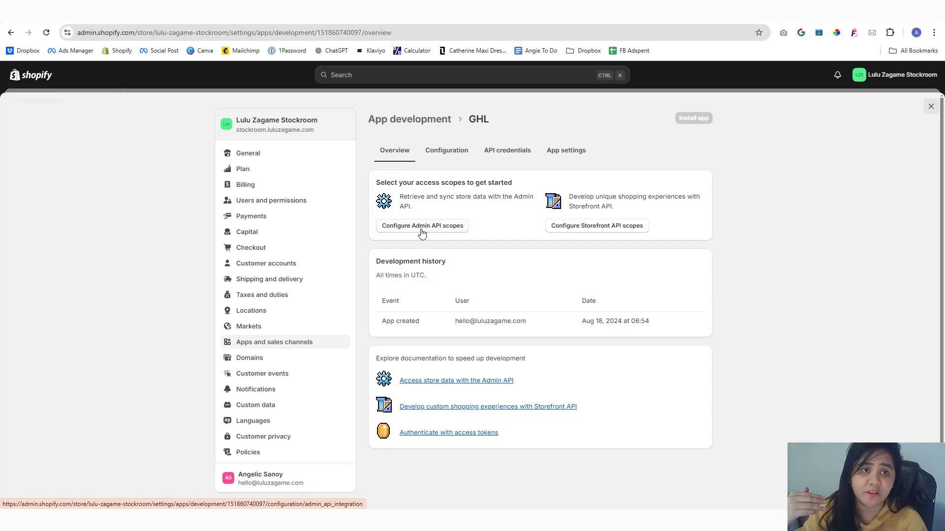
key(ctrl+Tab)
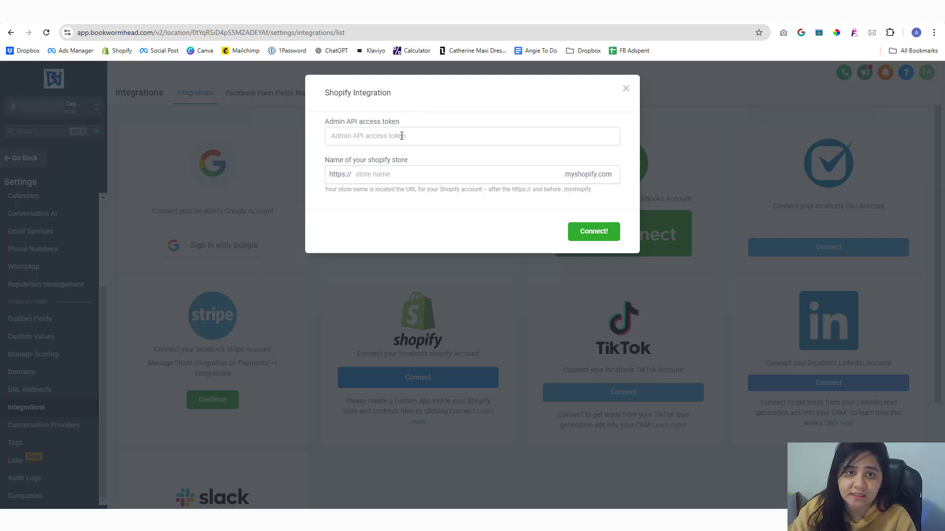
Search Google for 'ghl api shopify' and open the 'How To Integrate HighLevel With Shopify' article
key(ctrl+t)
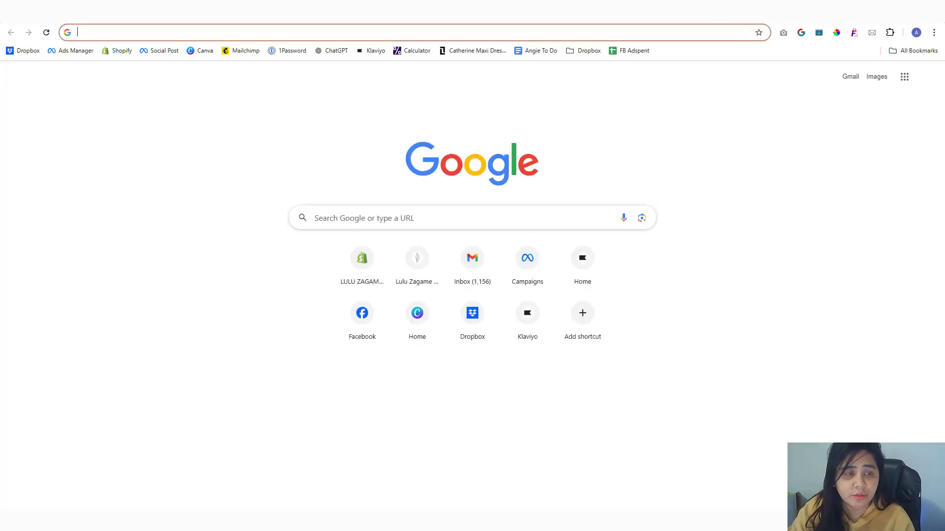
click(377, 32)
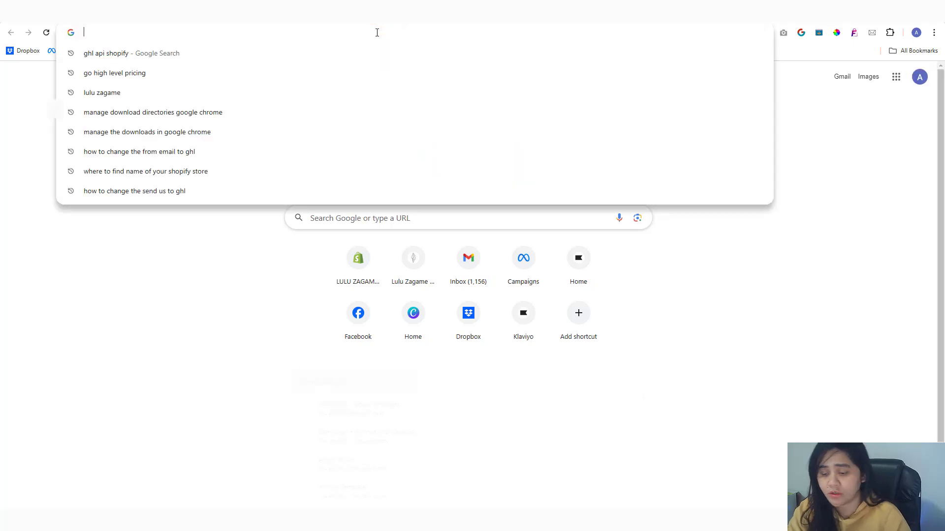
text(ghl)
key(Return)
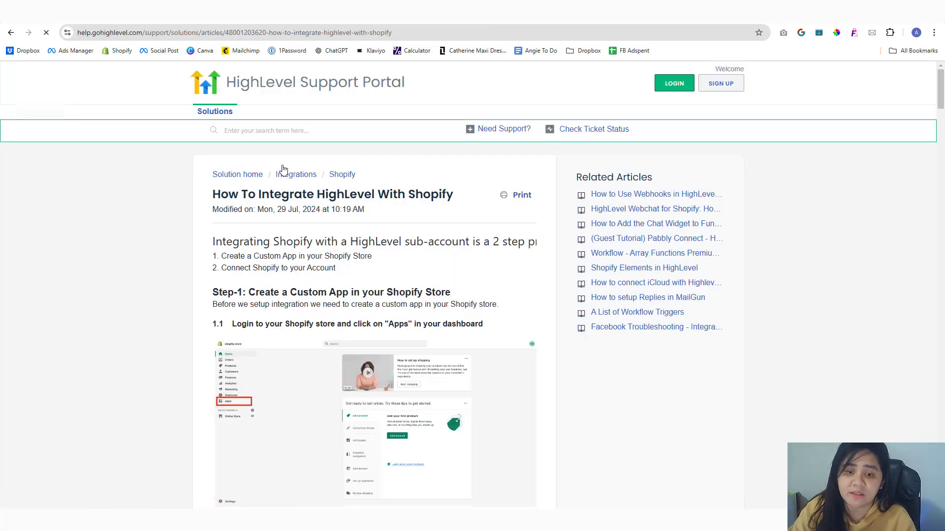
scroll(309, 203, down, 5)
scroll(268, 218, down, 5)
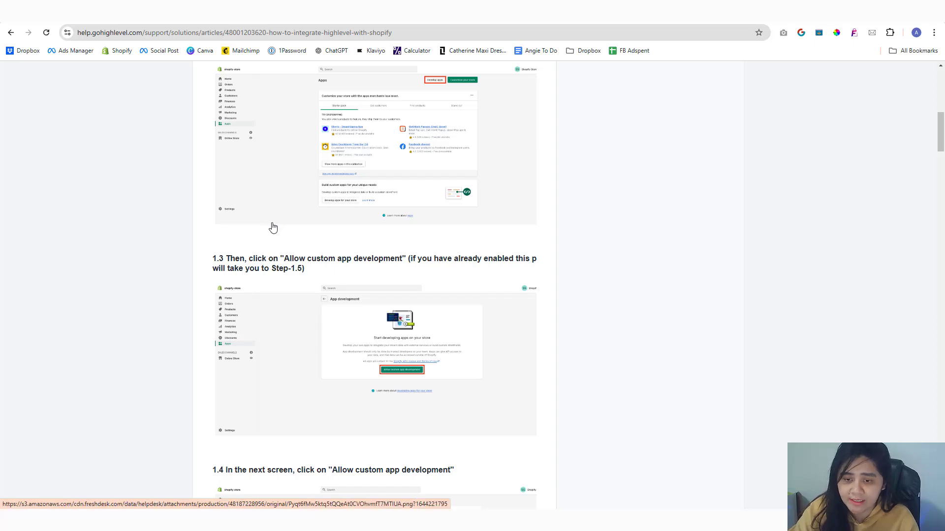
scroll(274, 229, down, 20)
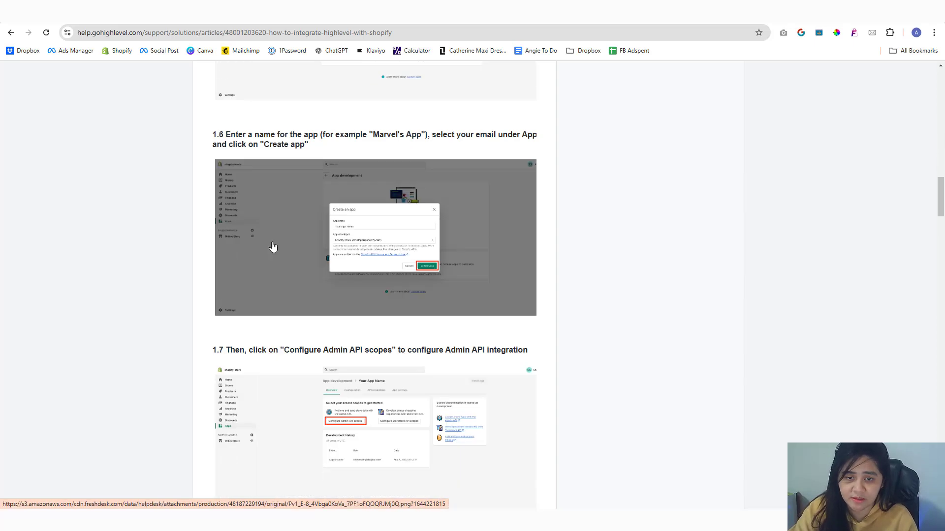
scroll(274, 246, up, 20)
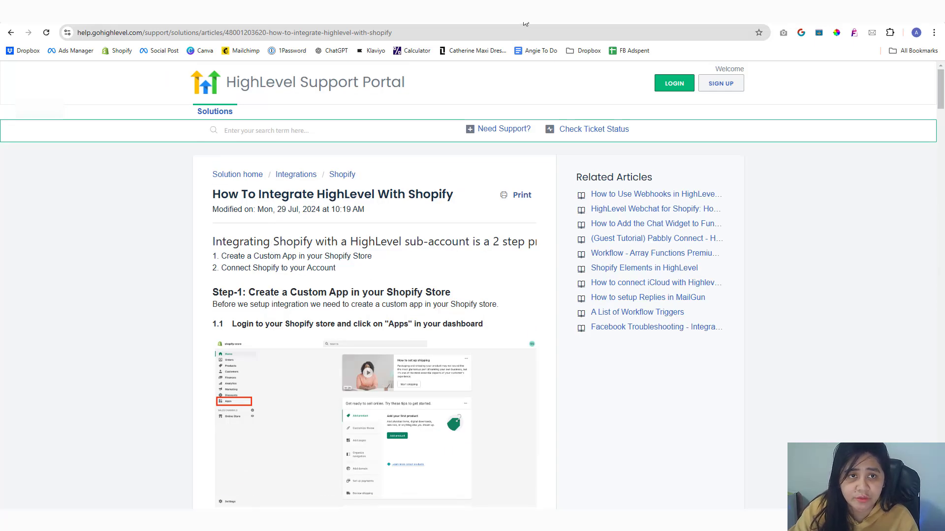
Open the GHL app's Admin API access scopes, then read the guide's scope-selection step 1.9
key(ctrl+Tab)
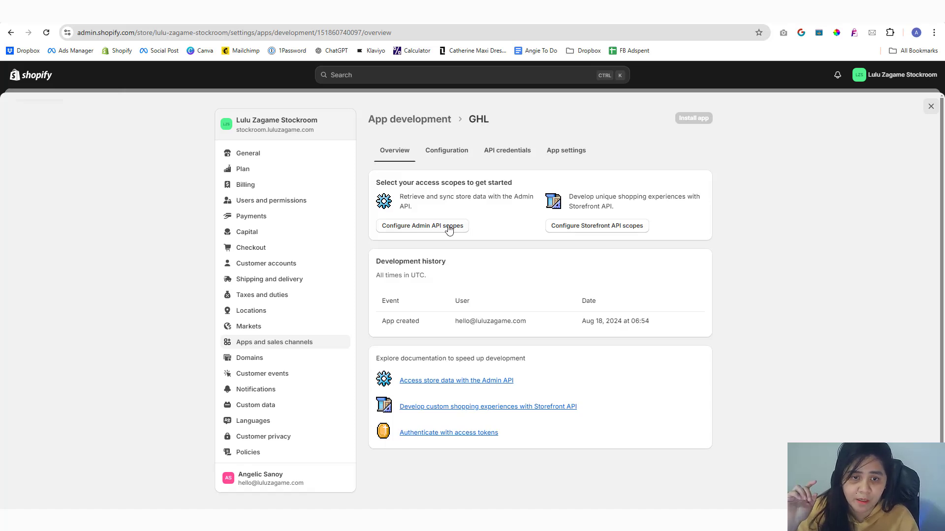
click(395, 231)
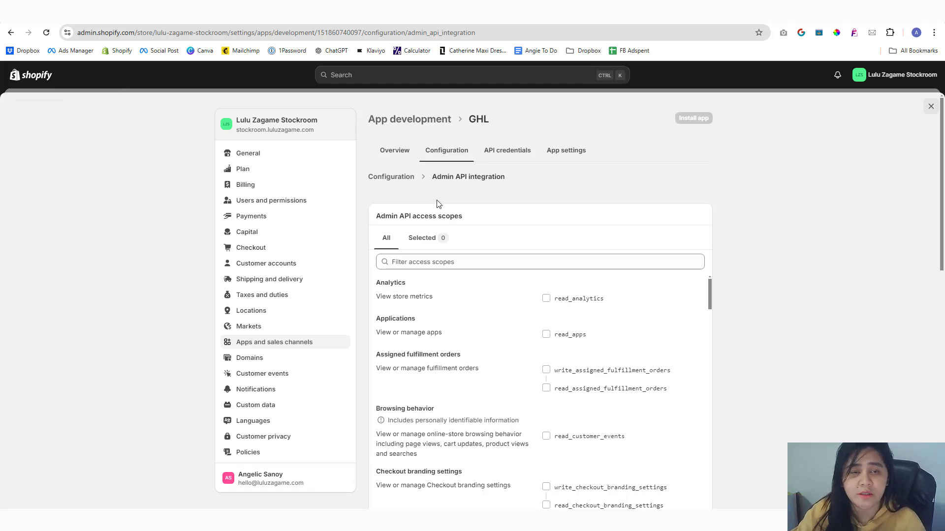
click(403, 21)
scroll(324, 296, down, 20)
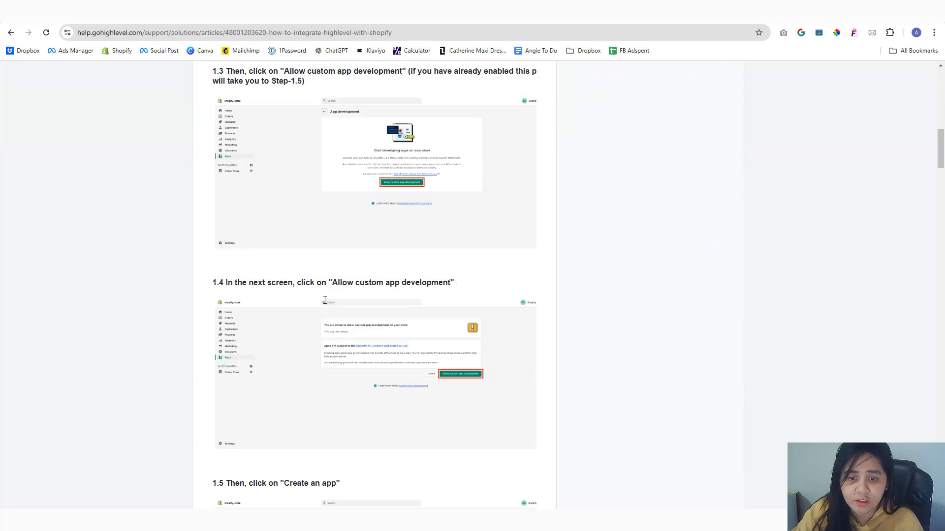
scroll(323, 284, down, 15)
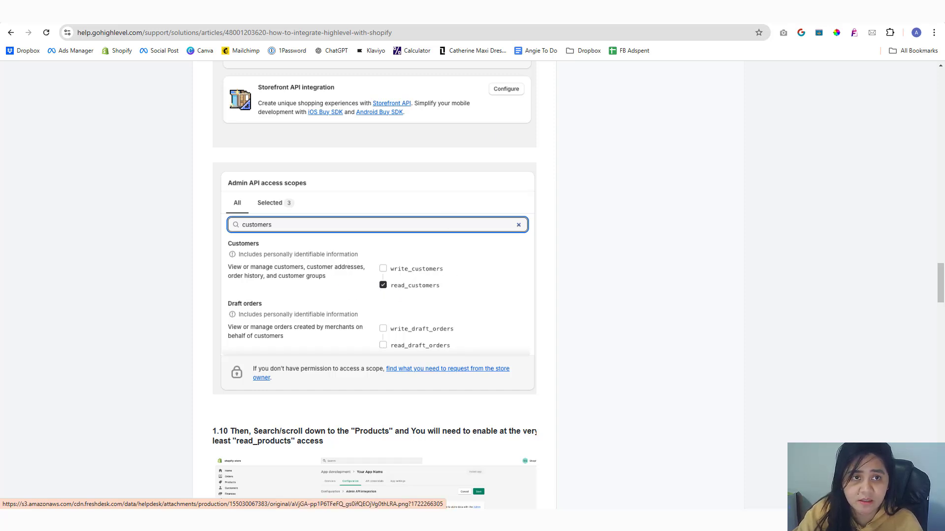
Filter the access scopes for 'custom' and enable read_customers
key(ctrl+Tab)
click(436, 259)
text(c)
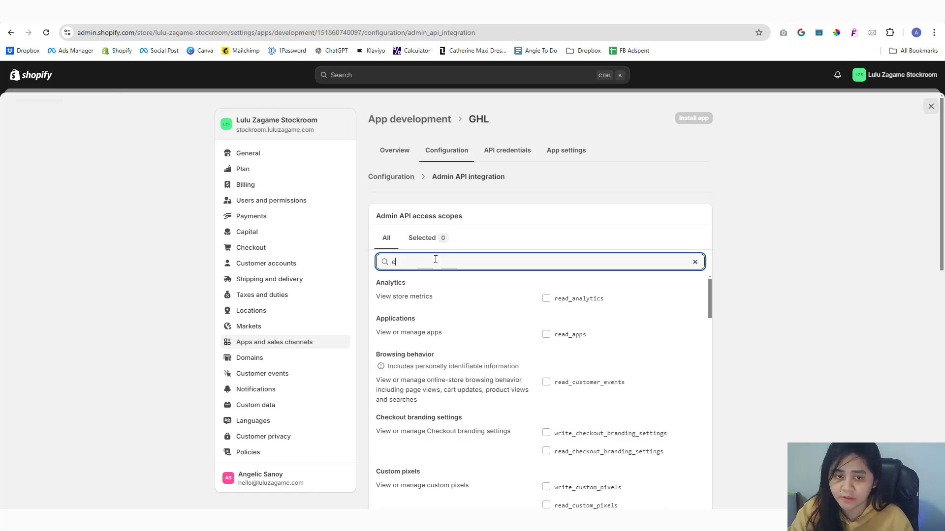
text(ustm)
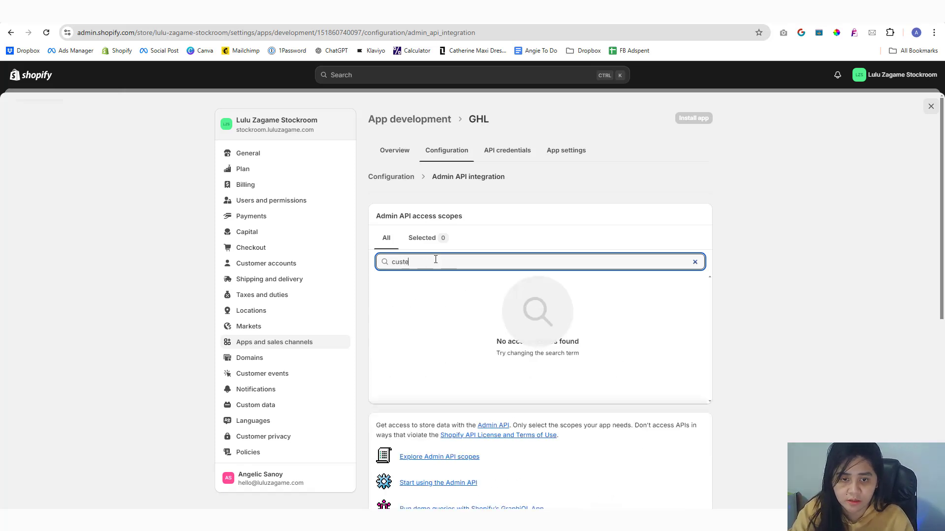
key(BackSpace)
text(om)
click(546, 445)
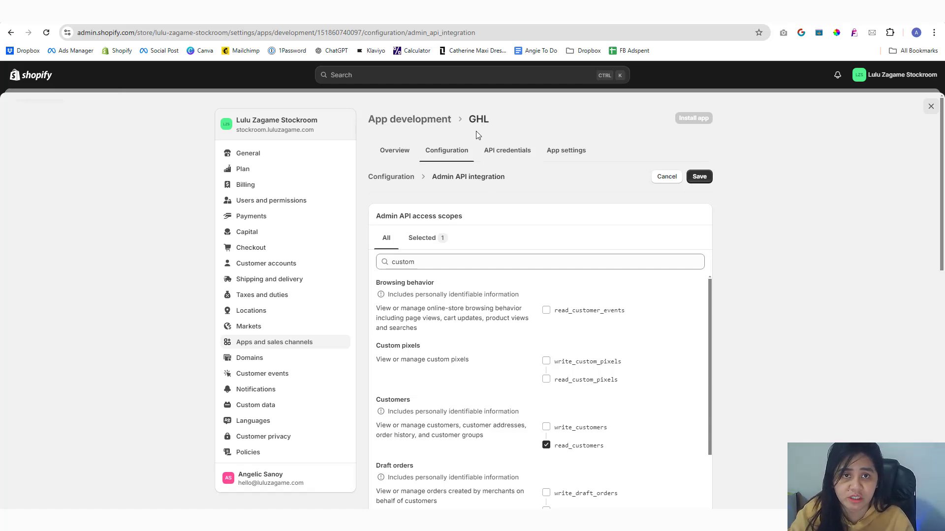
Check the setup guide's next scope, then filter the Shopify scopes for 'produ'
key(ctrl+Tab)
scroll(345, 325, down, 5)
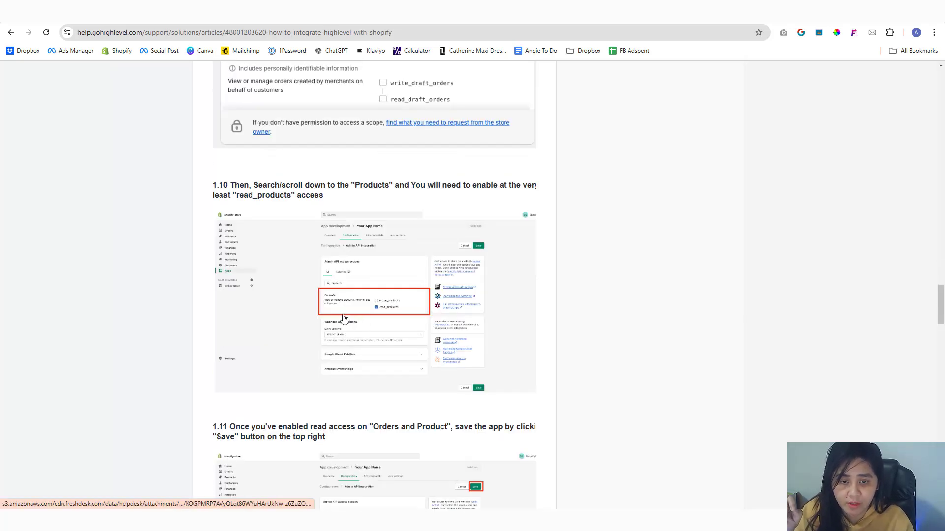
scroll(343, 318, down, 5)
scroll(343, 319, up, 5)
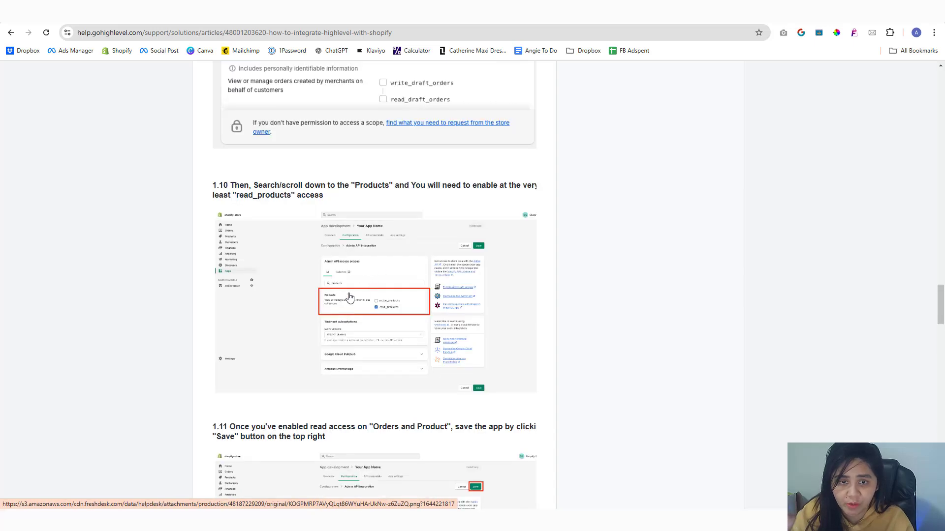
key(ctrl+shift+Tab)
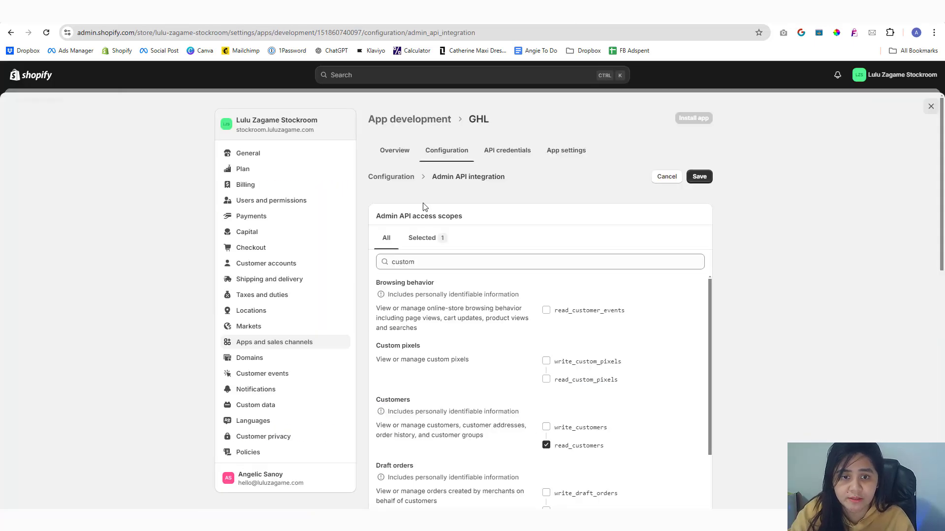
click(419, 261)
text(prod)
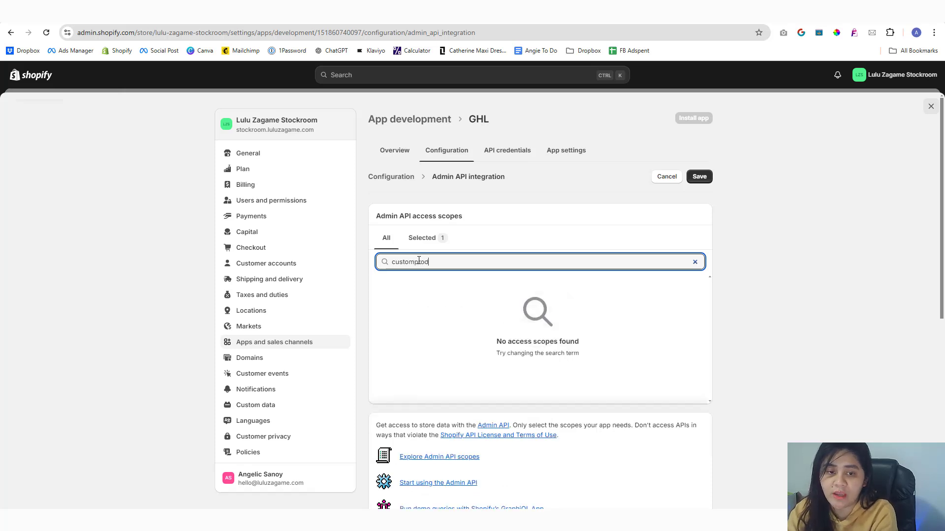
key(ctrl+a)
text(produ)
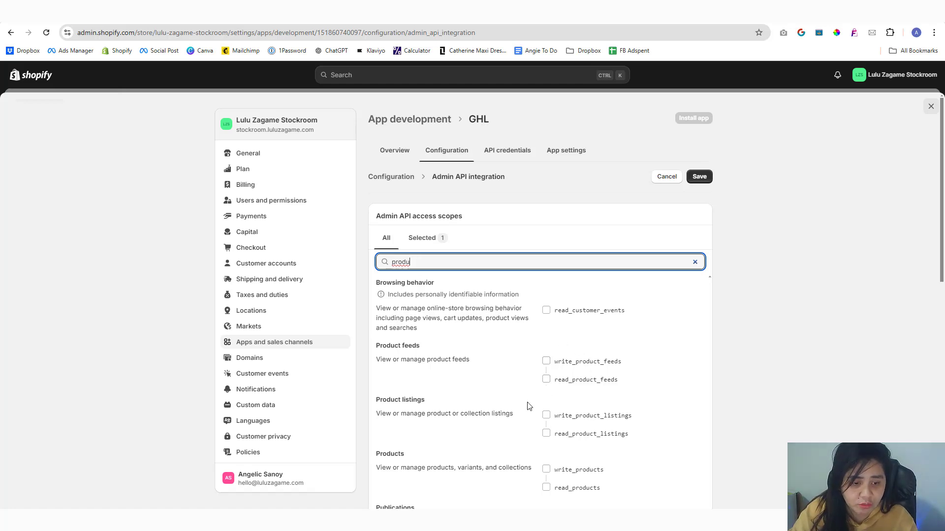
Enable read_products and check the guide's next required scope
click(546, 490)
scroll(491, 444, down, 5)
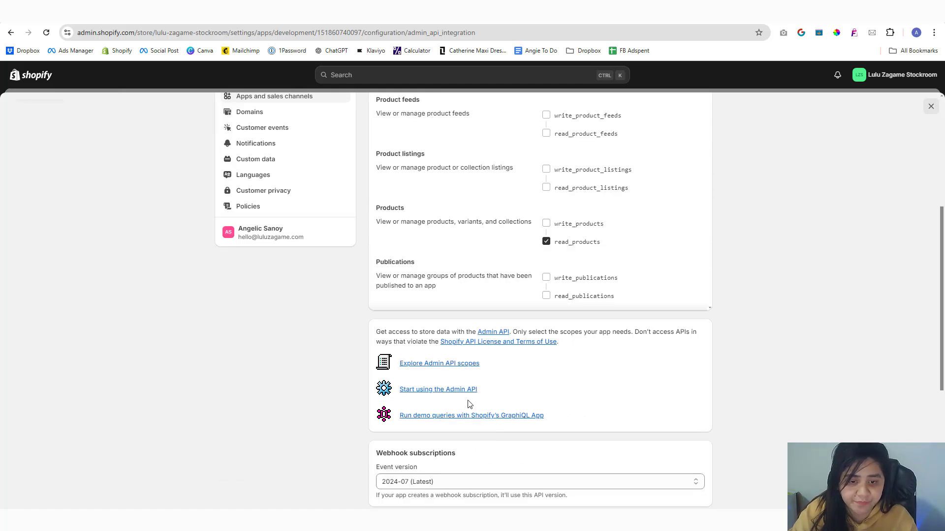
key(ctrl+Tab)
scroll(379, 315, down, 5)
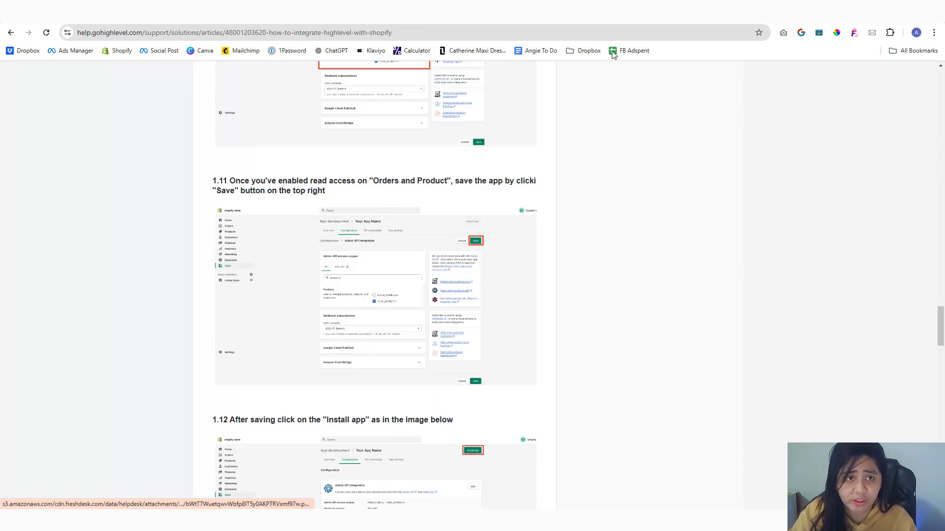
key(ctrl+Tab)
scroll(401, 257, up, 4)
Filter the scopes for 'order' and enable read_orders
triple_click(431, 262)
text(ord)
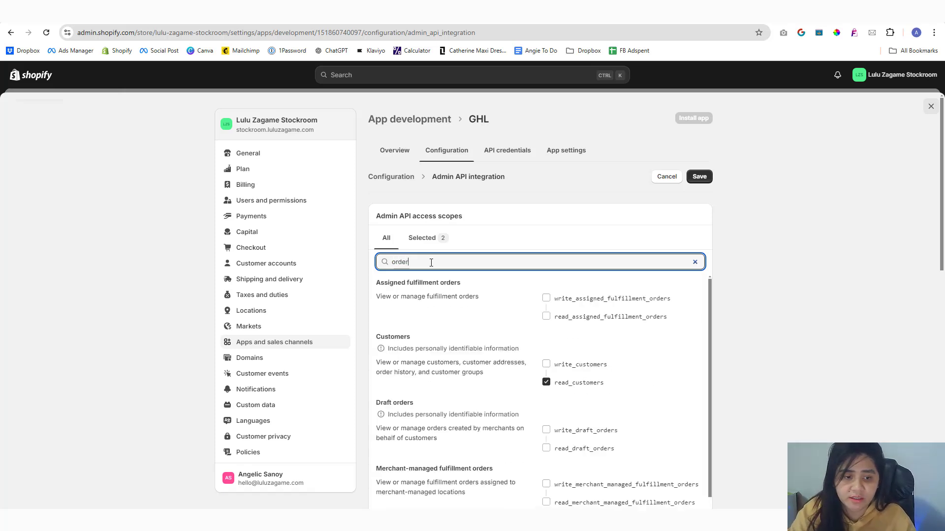
text(er)
scroll(473, 312, down, 4)
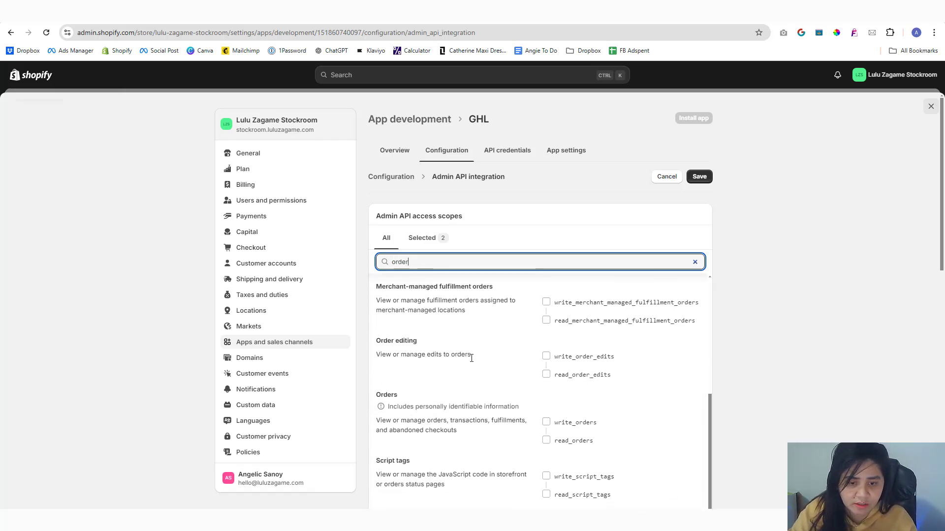
click(547, 440)
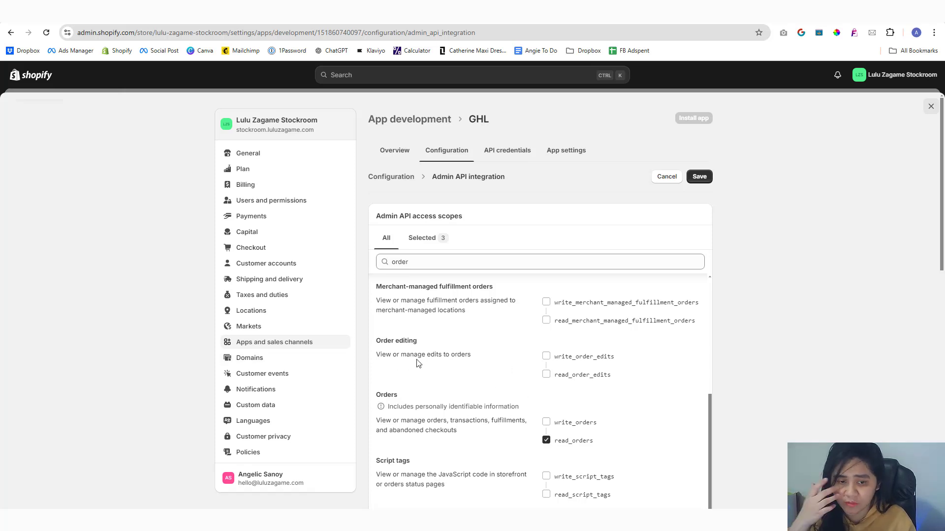
scroll(467, 361, down, 5)
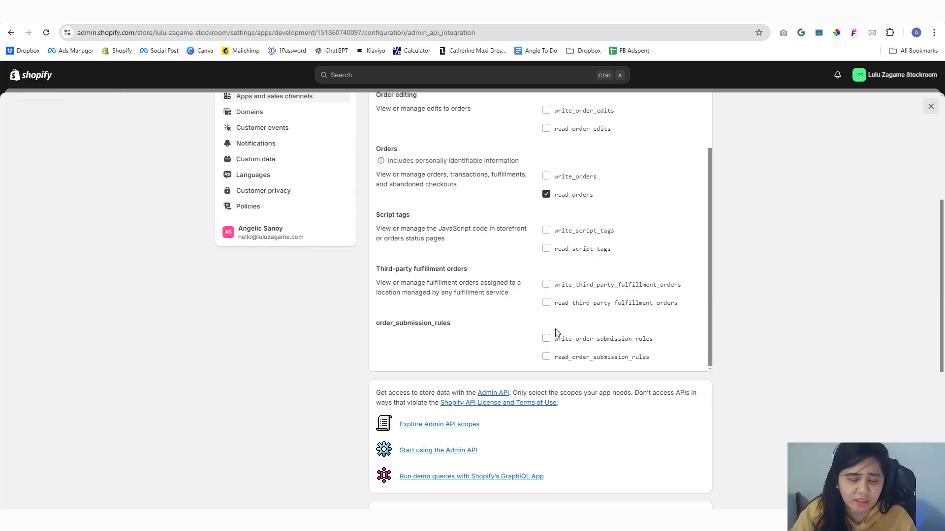
After checking the guide, filter for 'beh' and enable read_customer_events
key(ctrl+Tab)
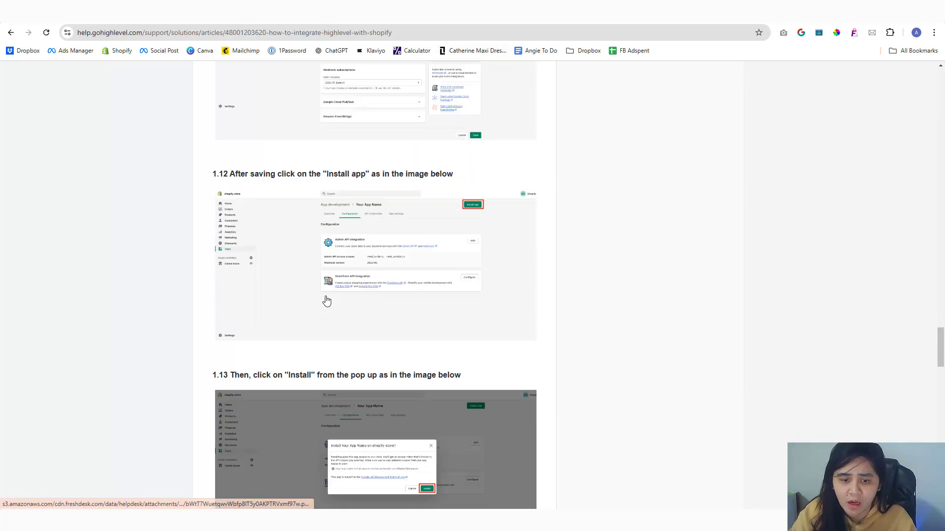
scroll(325, 301, down, 5)
scroll(386, 304, down, 10)
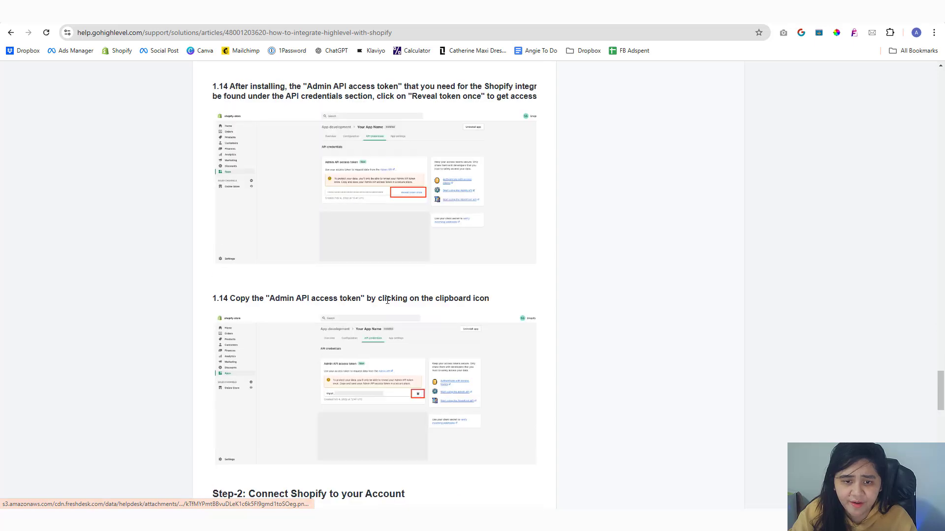
scroll(387, 303, up, 10)
key(ctrl+shift+Tab)
key(ctrl+Tab)
scroll(318, 298, up, 14)
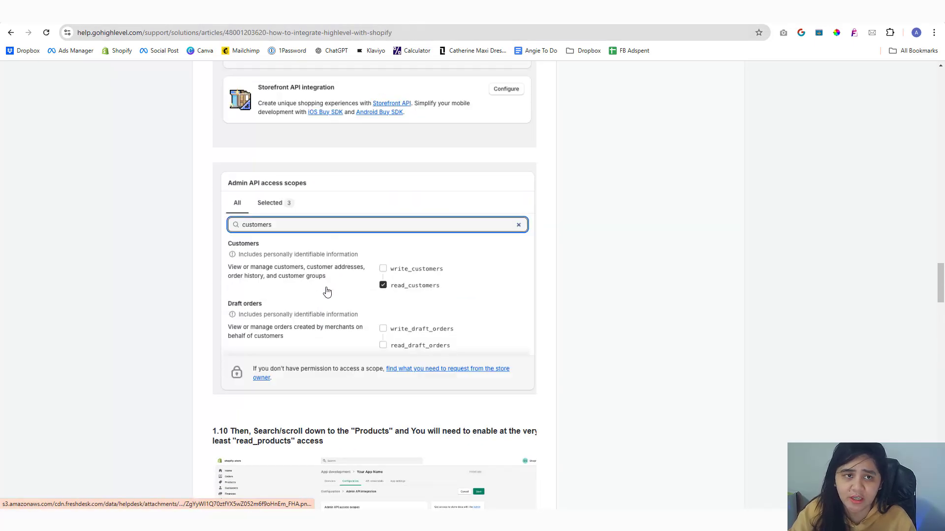
key(ctrl+shift+Tab)
scroll(449, 207, up, 10)
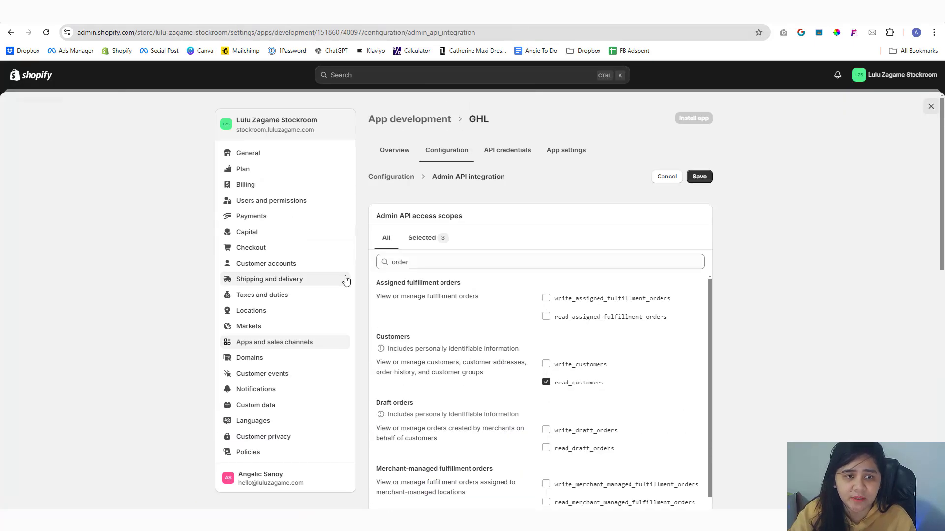
click(409, 263)
double_click(408, 264)
text(beh)
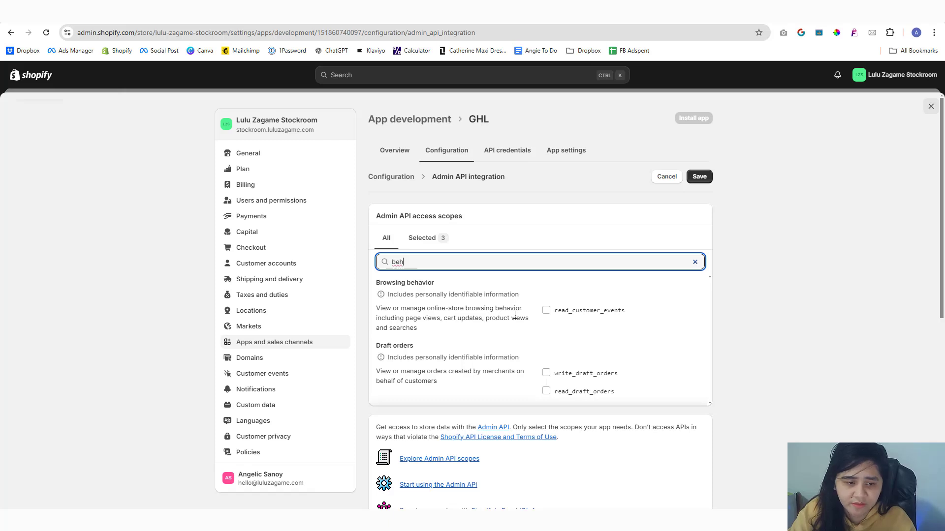
click(546, 310)
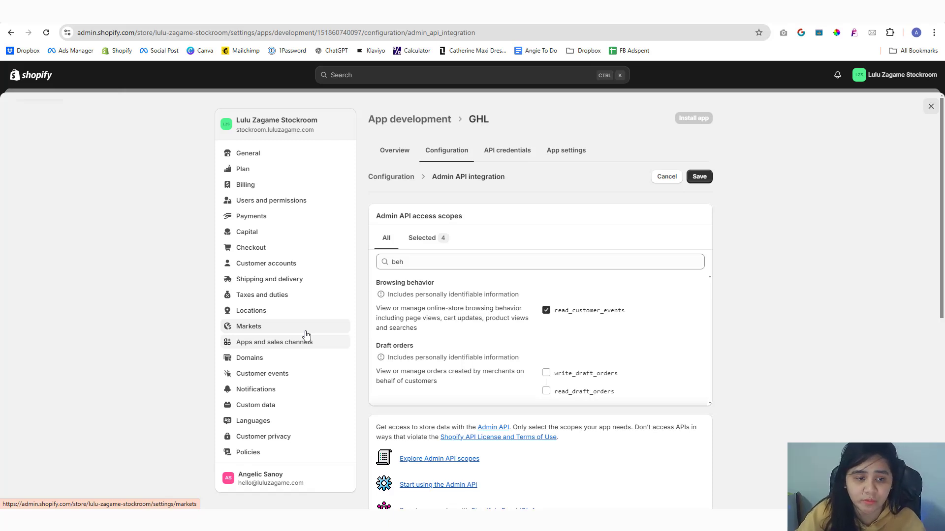
double_click(454, 258)
Clear the filter and enable read access to discounts, gift cards, marketing events and online store navigation
key(BackSpace)
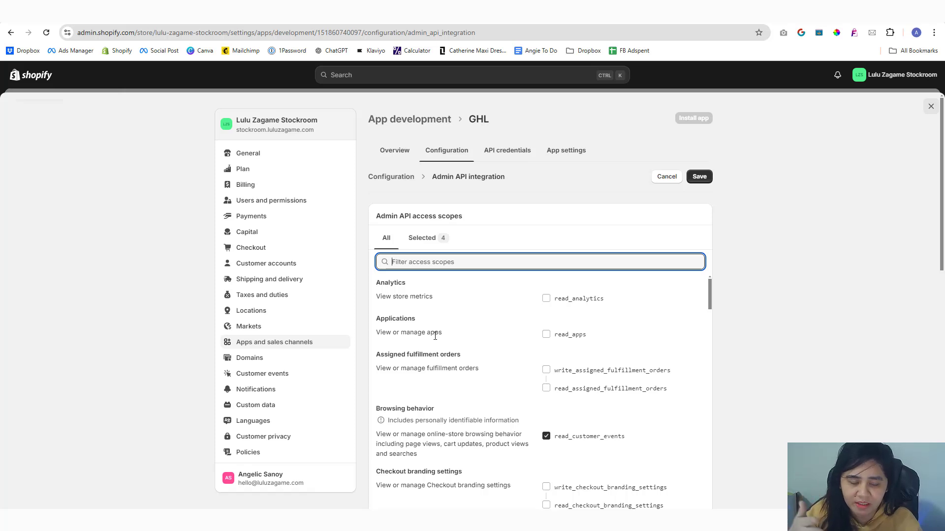
scroll(514, 332, down, 5)
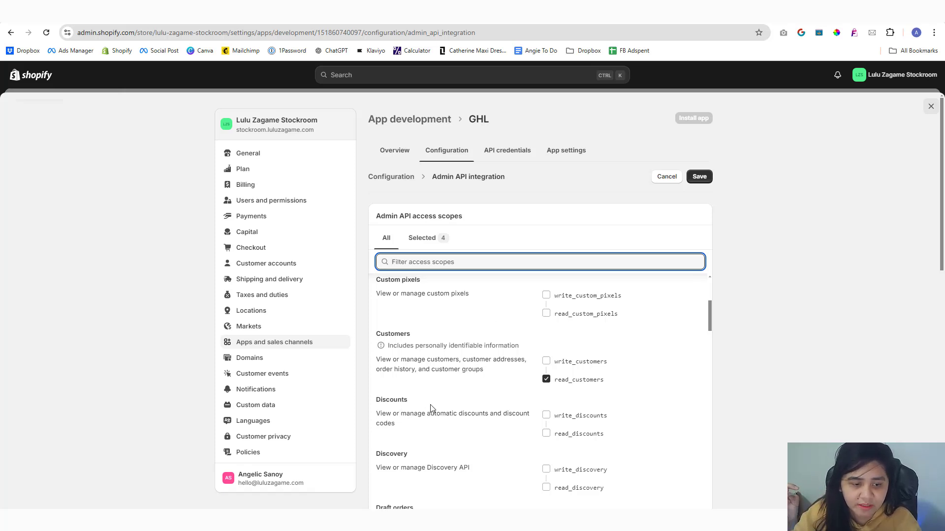
click(546, 433)
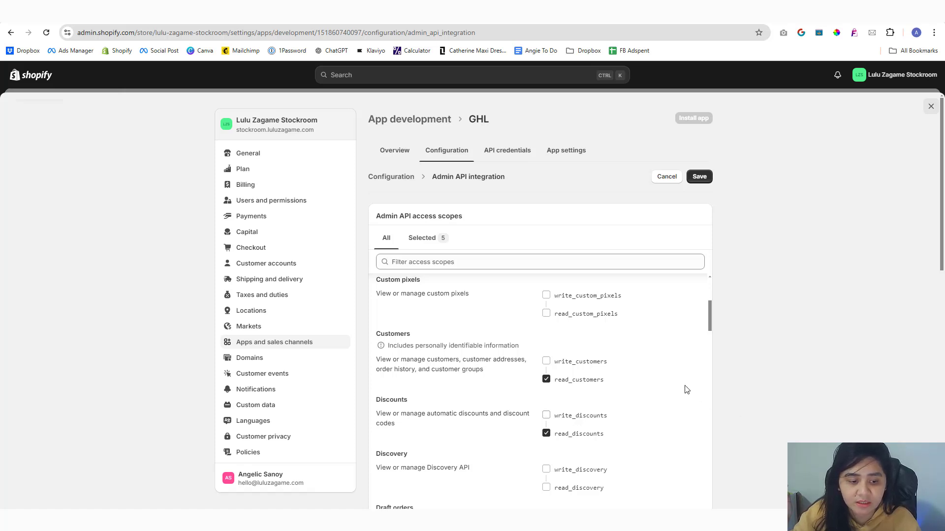
scroll(686, 389, down, 5)
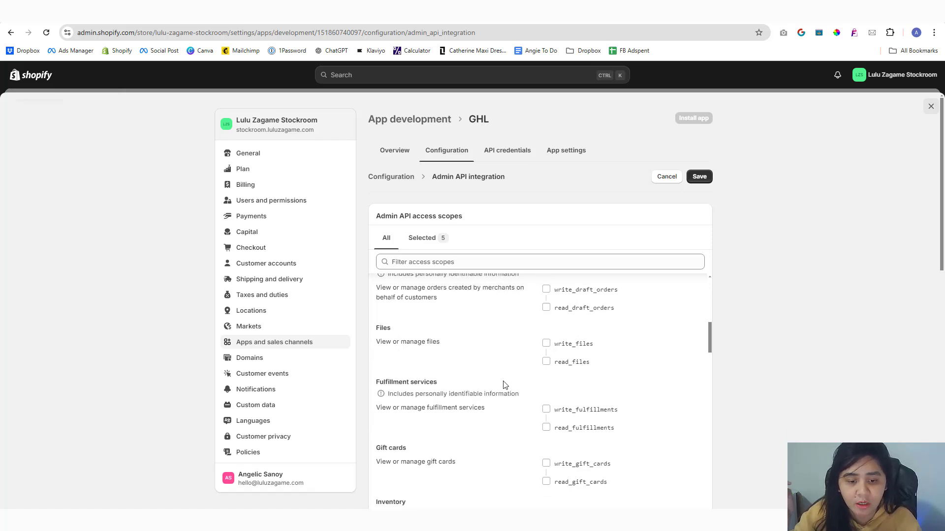
scroll(501, 386, down, 5)
scroll(483, 382, up, 5)
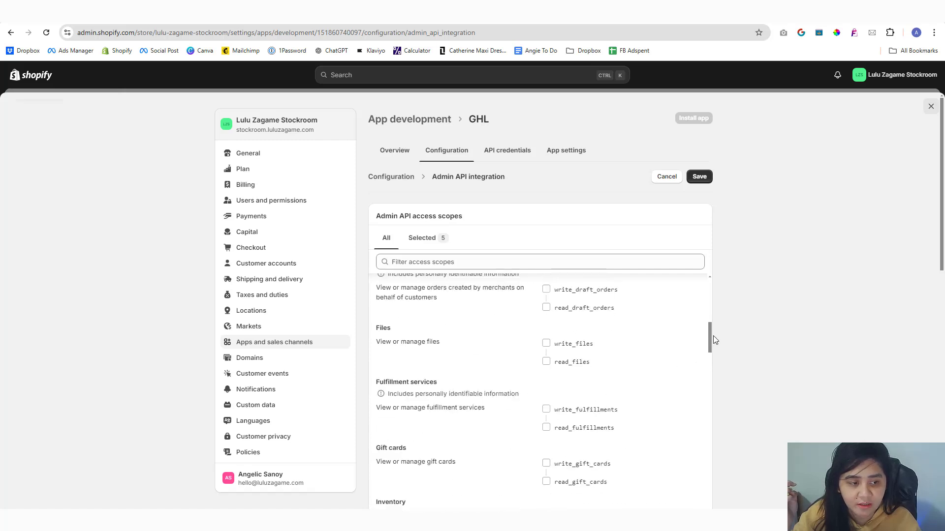
drag(709, 337, 710, 345)
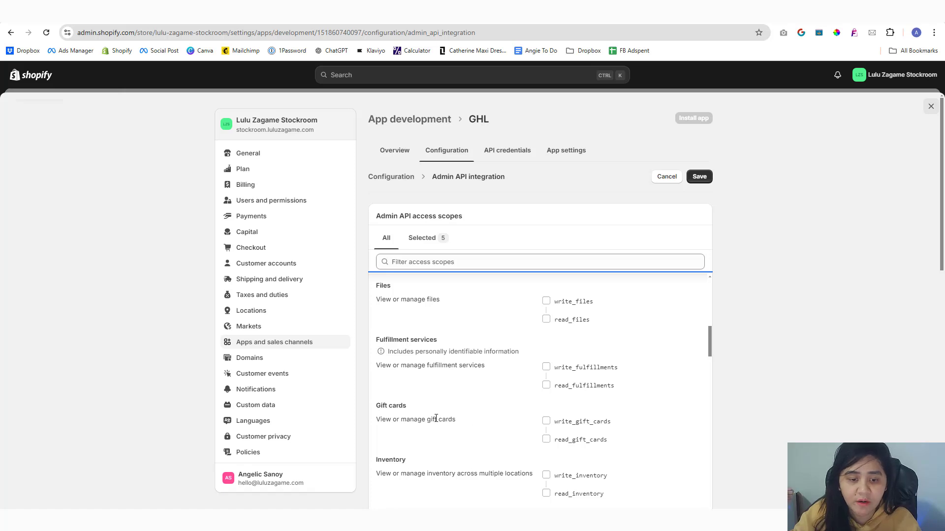
click(546, 439)
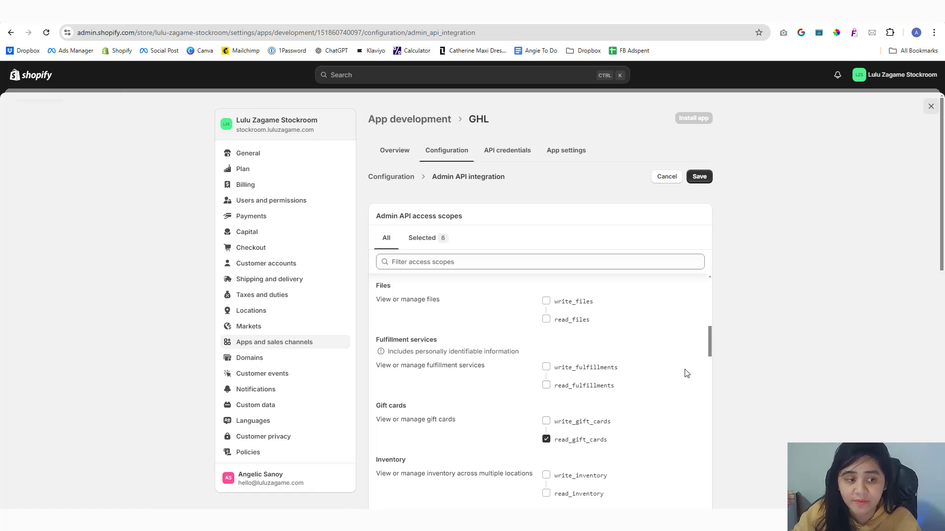
drag(710, 348, 709, 368)
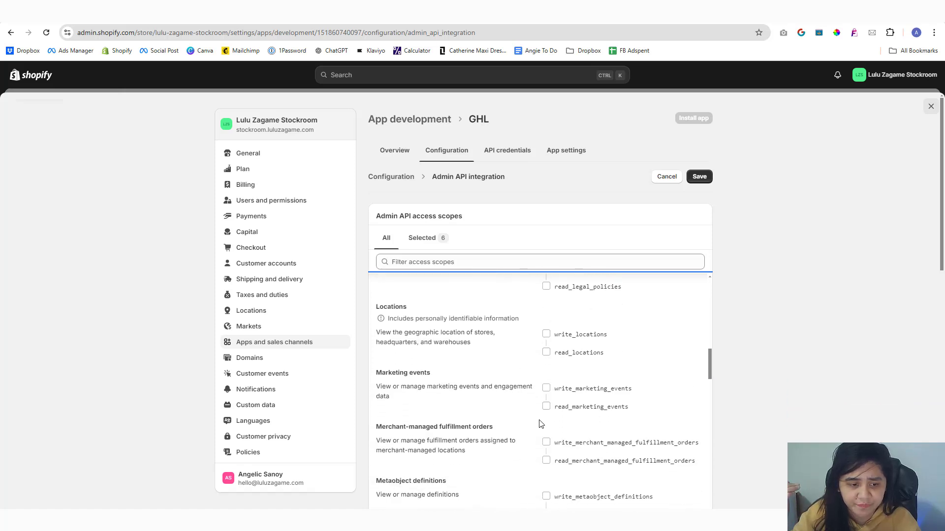
click(546, 407)
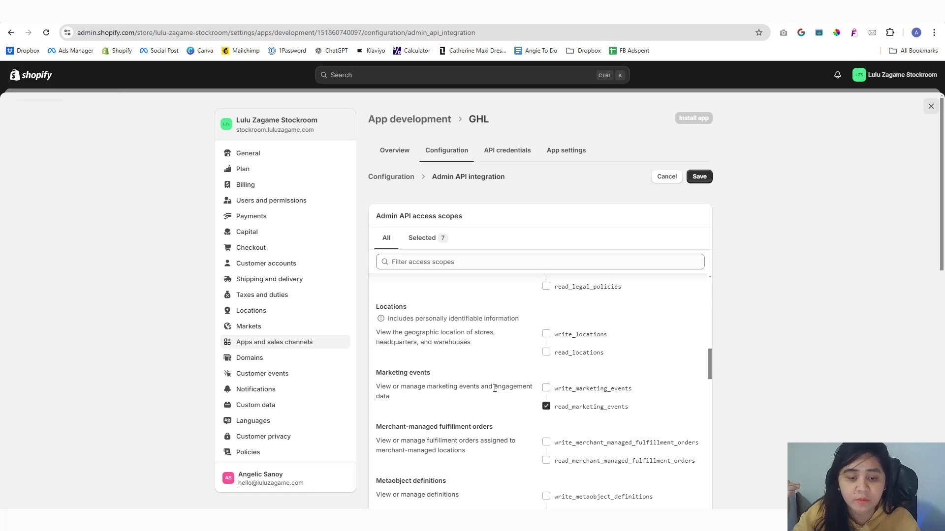
scroll(494, 389, down, 5)
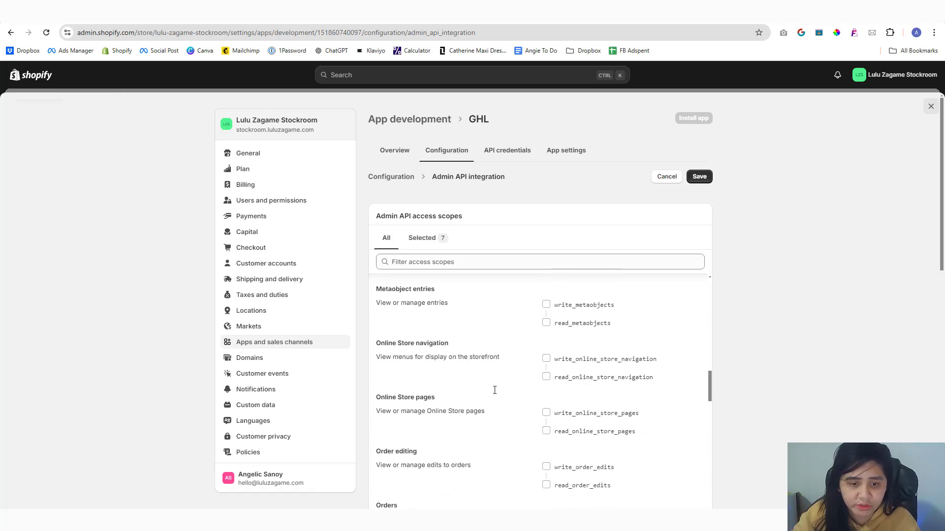
click(546, 377)
Save the Admin API configuration with the eight selected scopes
scroll(463, 385, down, 1)
scroll(462, 385, down, 3)
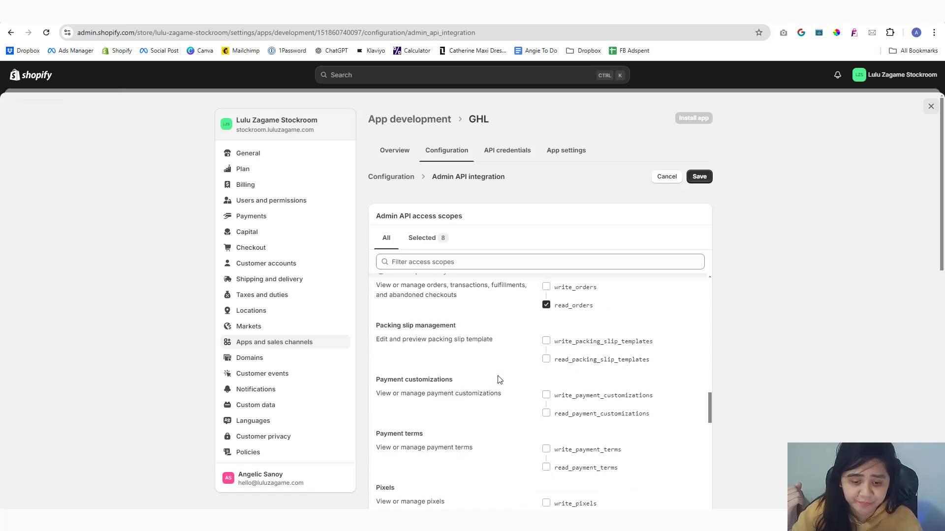
scroll(499, 379, down, 5)
scroll(499, 379, down, 5)
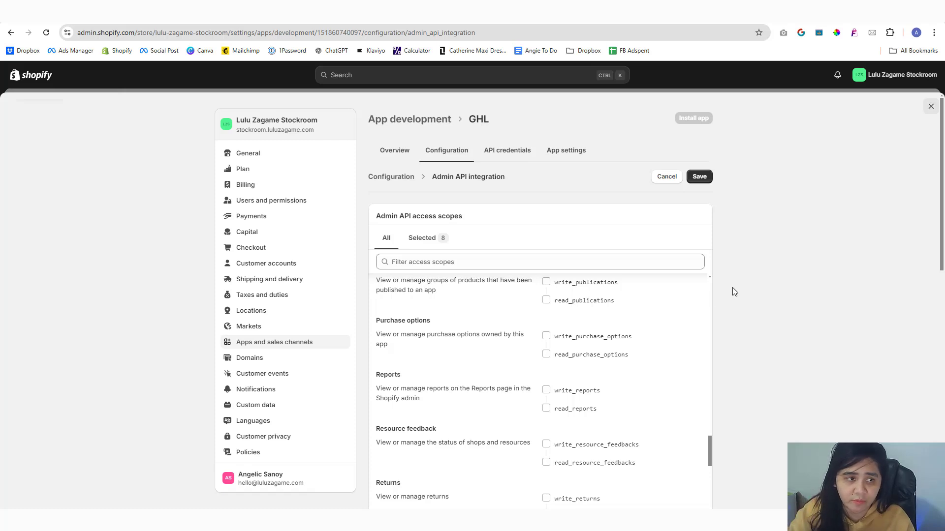
click(703, 182)
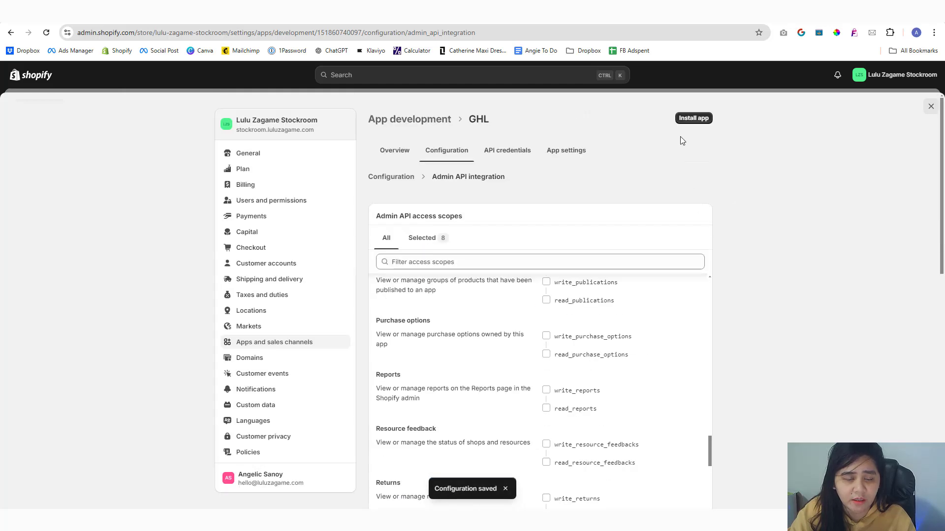
Install the GHL app on the store and confirm the installation
click(703, 125)
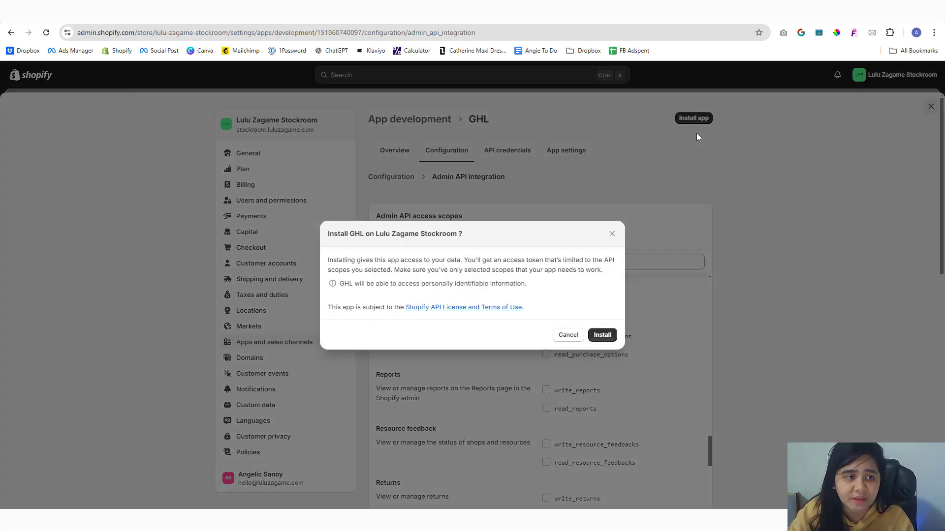
click(599, 337)
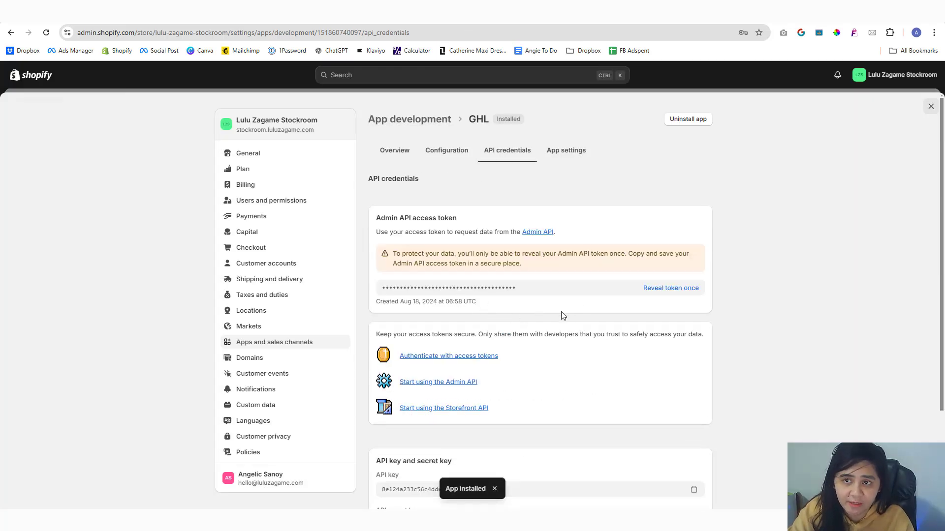
Copy 'lulu-zagame-stockroom' from the address bar and return to the GoHighLevel form
drag(155, 34, 229, 35)
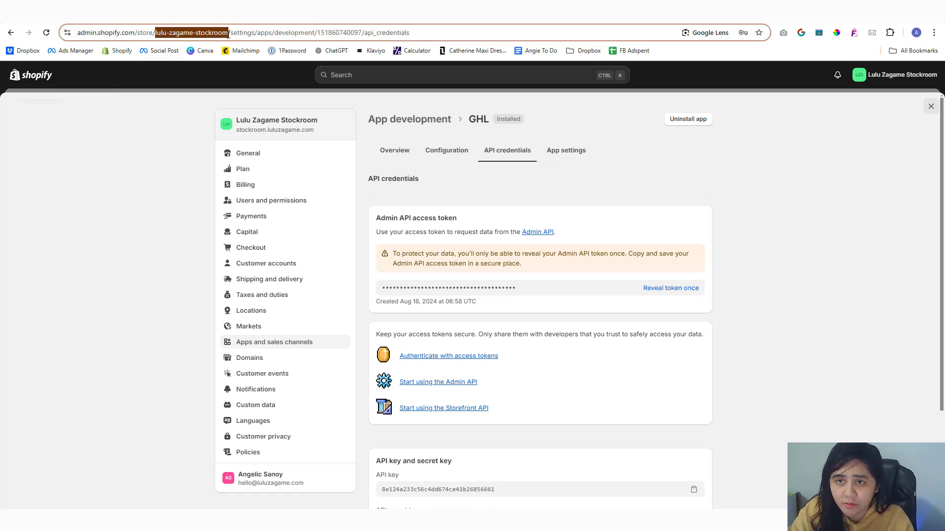
click(176, 33)
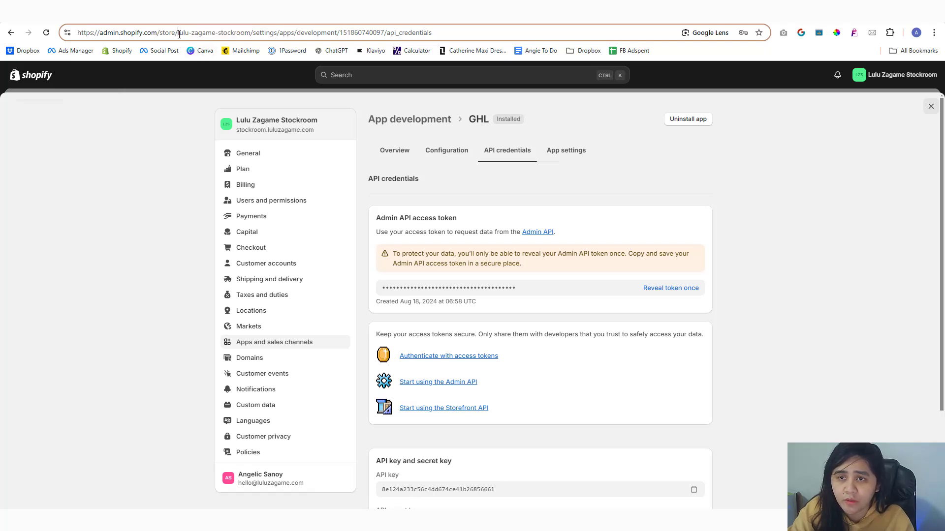
drag(179, 34, 250, 37)
key(ctrl+c)
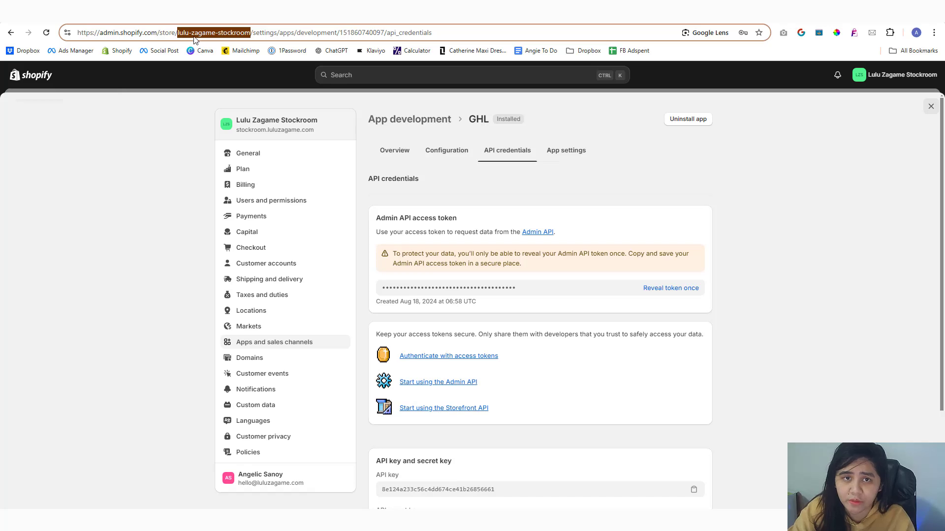
key(ctrl+Tab)
key(ctrl+Tab)
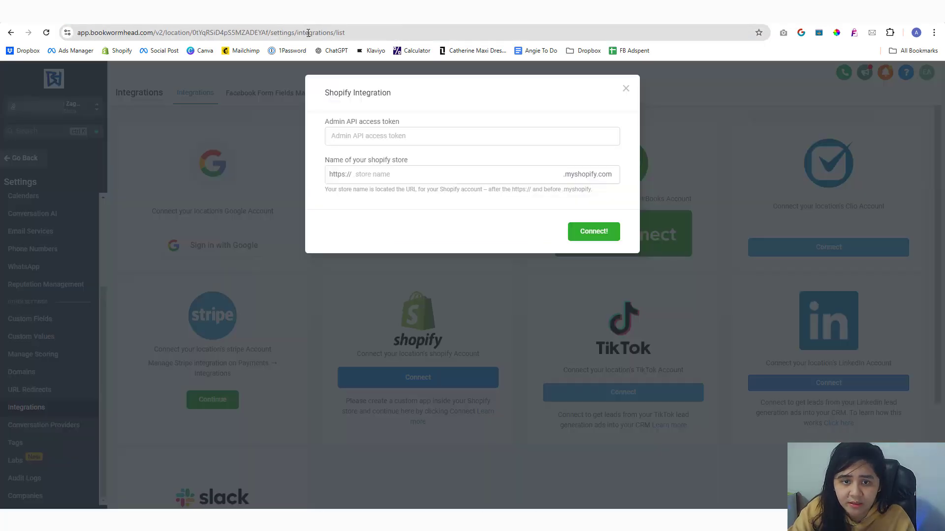
Paste the copied store name into the Shopify Integration form's store name field
click(355, 133)
click(377, 175)
key(ctrl+v)
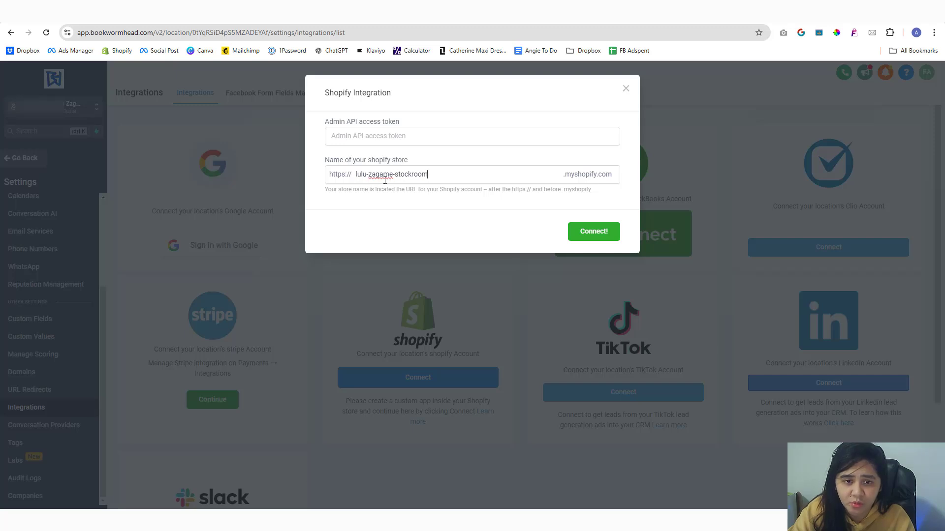
Copy the revealed Admin API access token from Shopify, paste it into the form, and connect
click(408, 136)
click(473, 15)
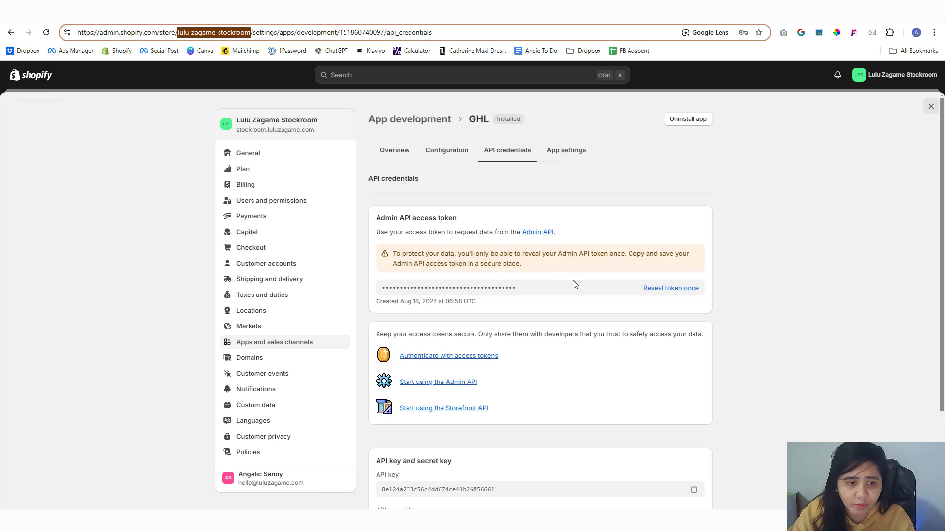
click(657, 290)
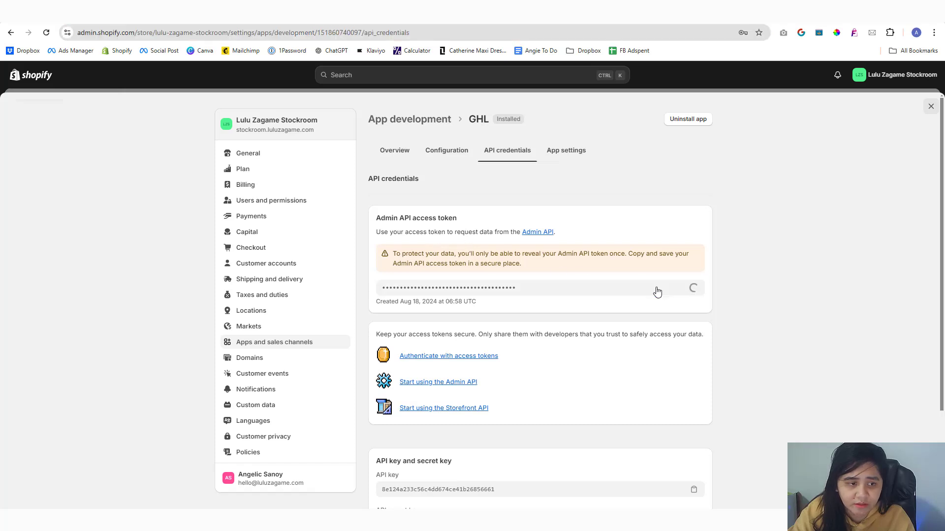
click(548, 289)
key(ctrl+a)
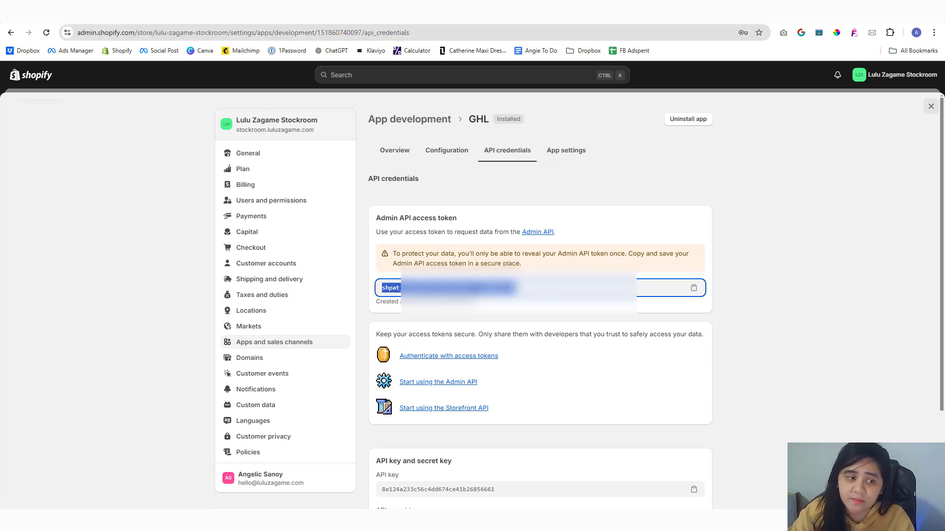
click(590, 252)
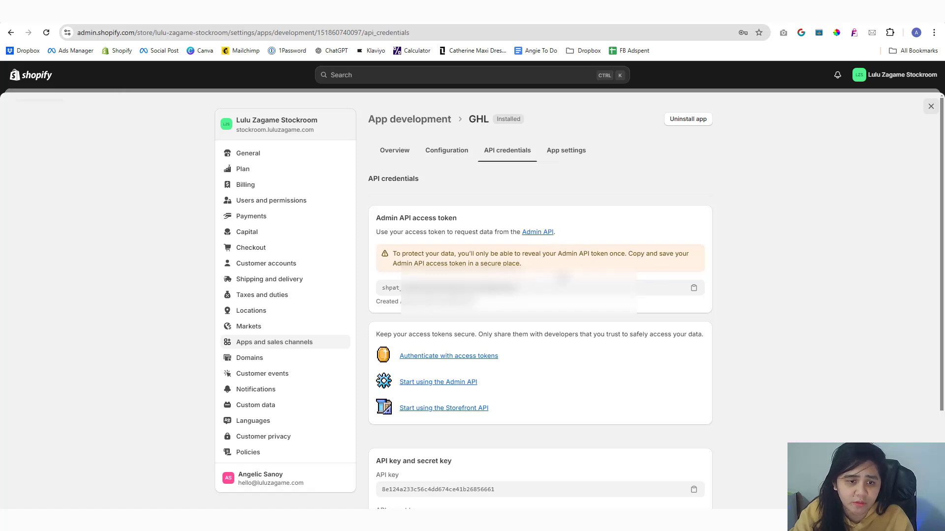
drag(532, 288, 358, 295)
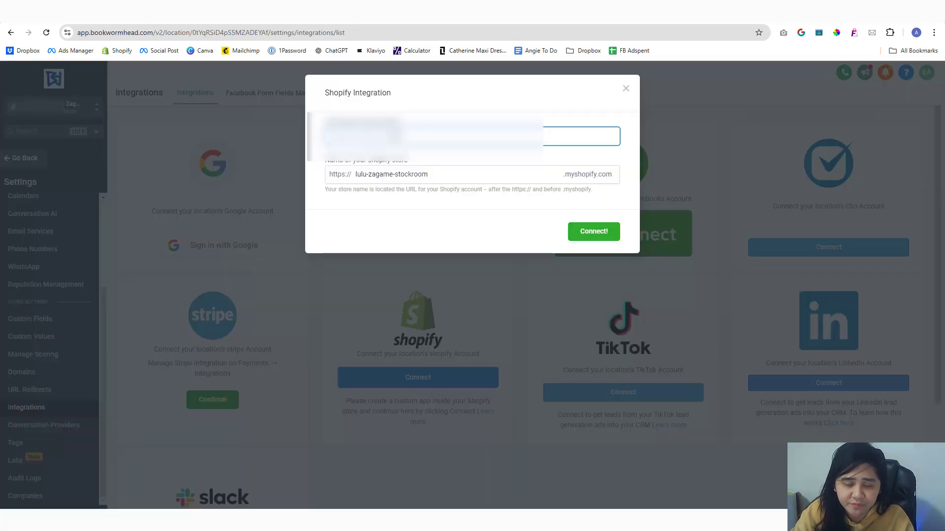
key(ctrl+v)
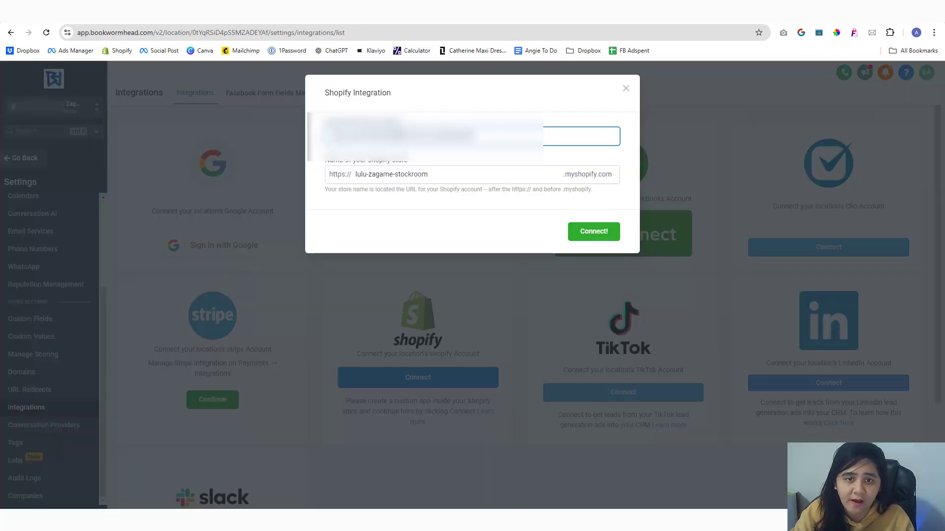
click(589, 230)
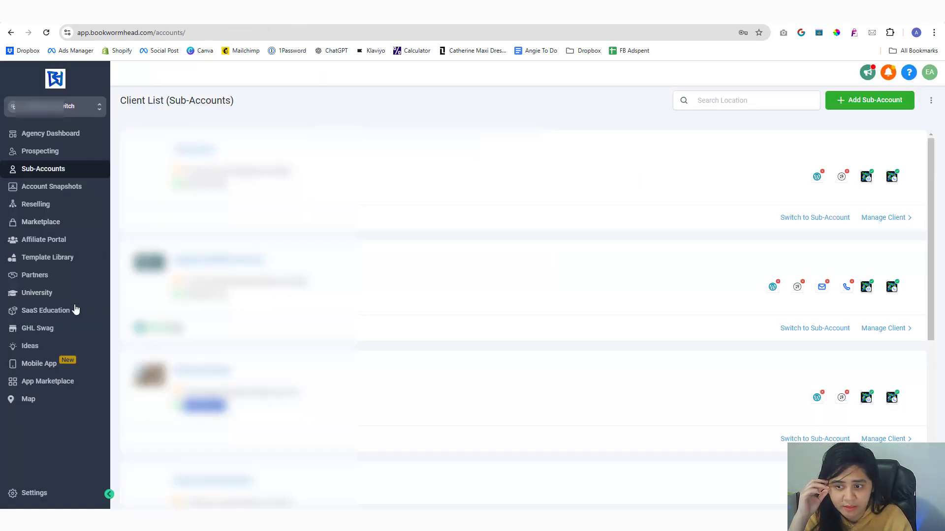
Switch from the agency view into the chosen sub-account
scroll(188, 306, down, 3)
scroll(521, 295, down, 3)
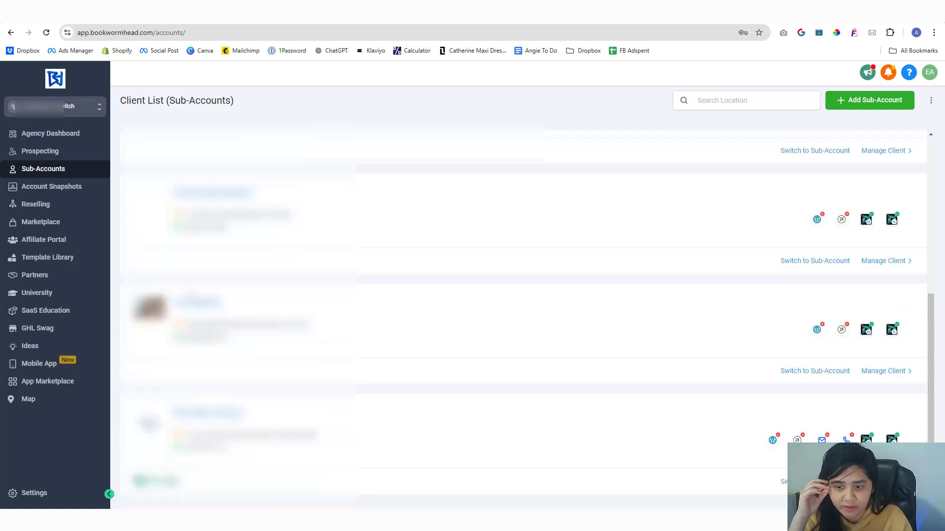
click(58, 109)
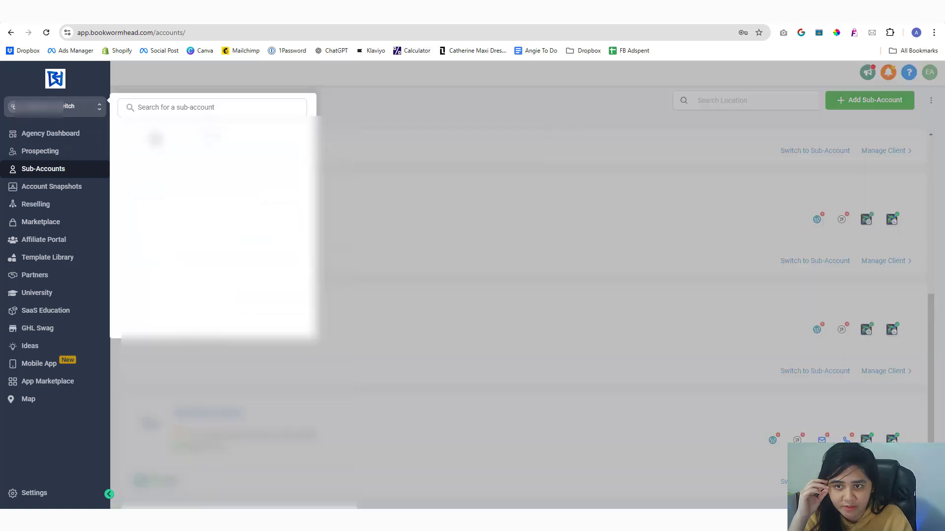
scroll(184, 241, down, 1)
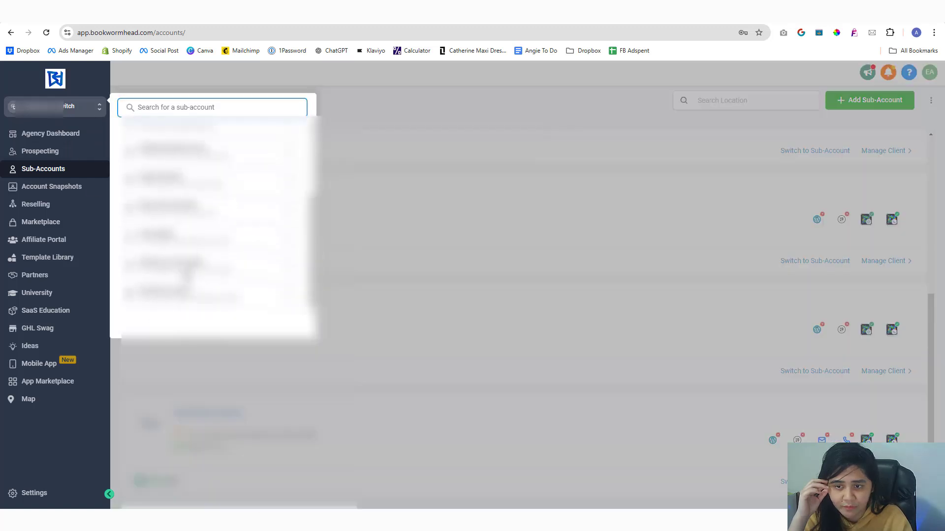
click(190, 274)
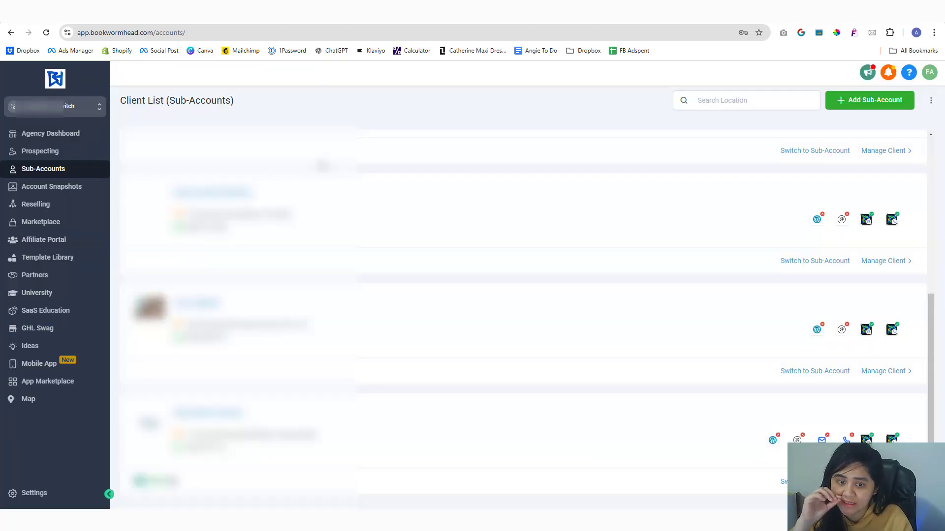
Show the Shopify integration's health report on the sub-account's Integrations settings page
click(35, 493)
scroll(74, 393, down, 3)
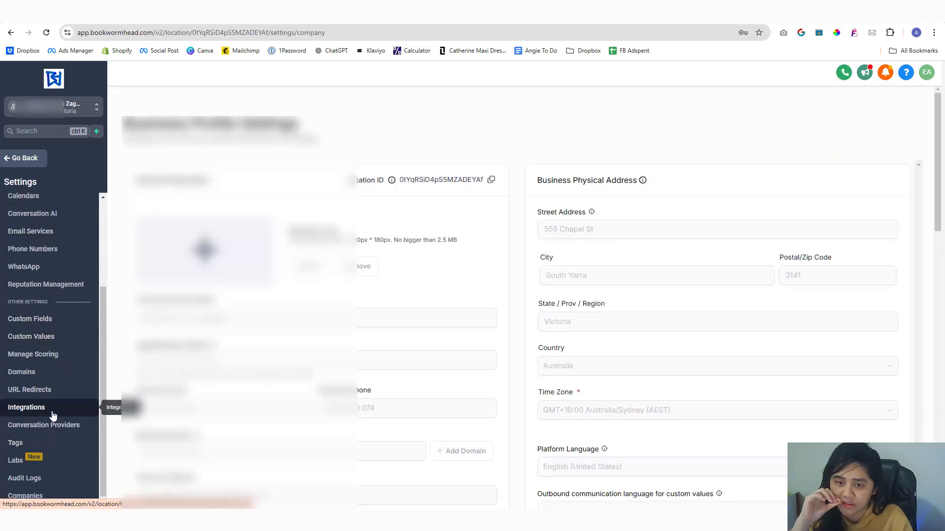
click(52, 412)
click(414, 392)
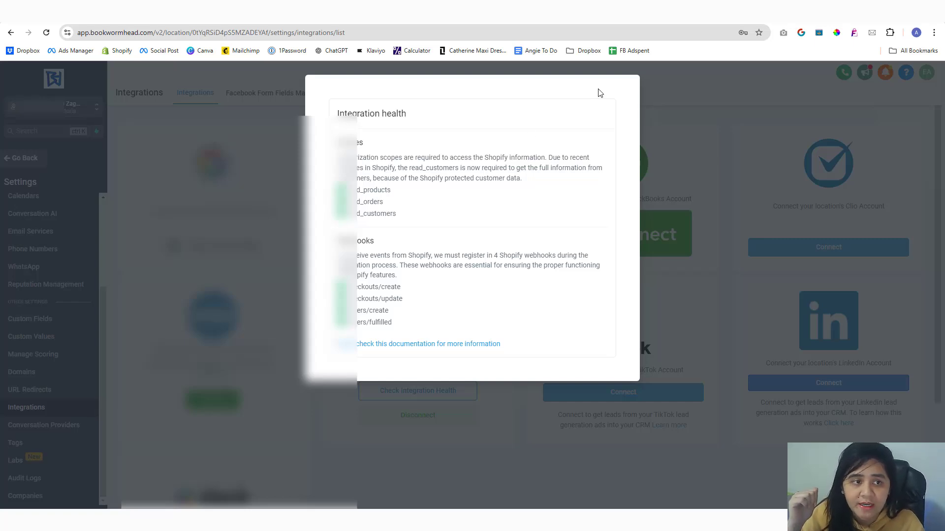
Close the Integration health report to reveal Shopify linked with new-order syncing enabled
click(654, 102)
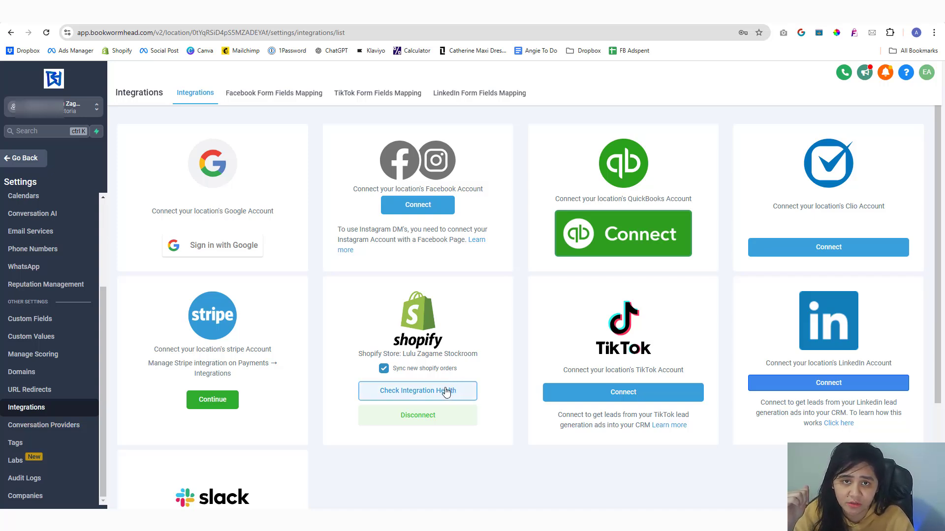
Check that the sub-account's Contacts list is empty, then switch to a different sub-account
click(19, 161)
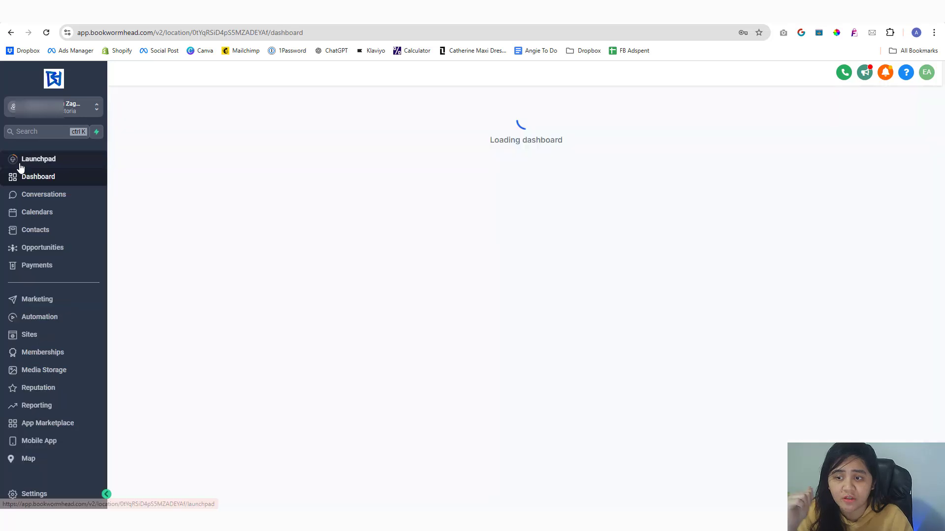
click(53, 234)
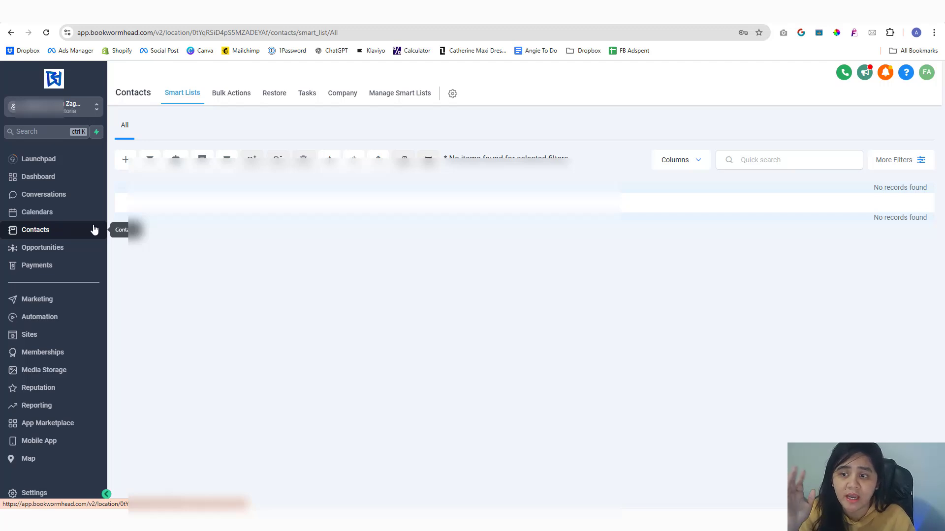
click(64, 114)
click(179, 183)
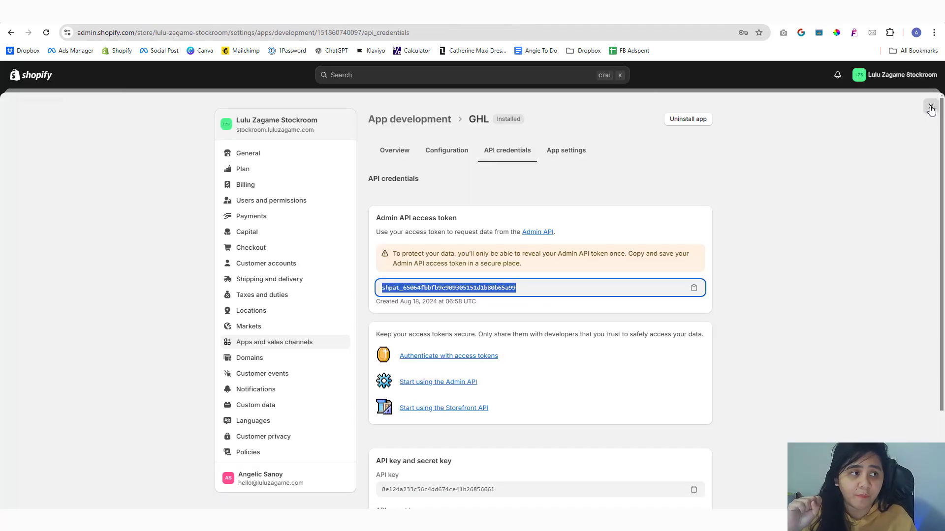
View and select all 16 Shopify customers, then return to the GoHighLevel Contacts list
click(930, 108)
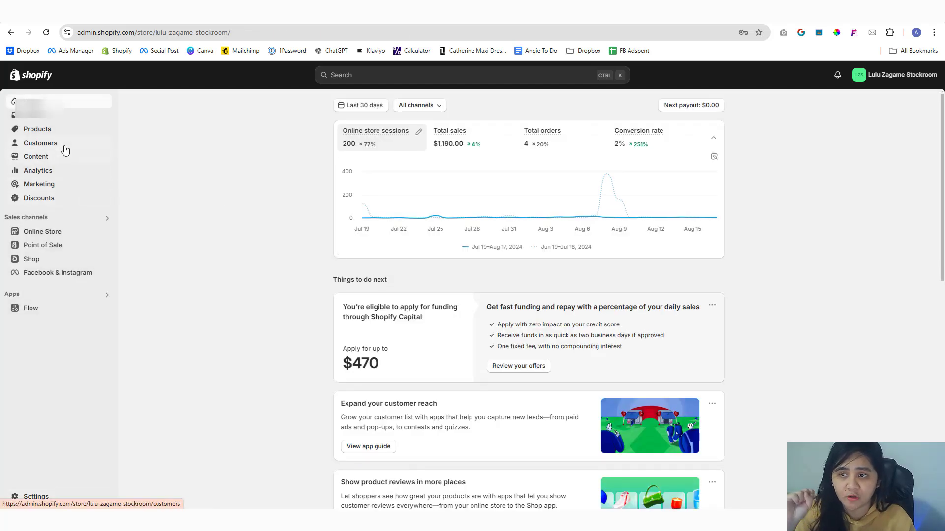
click(65, 148)
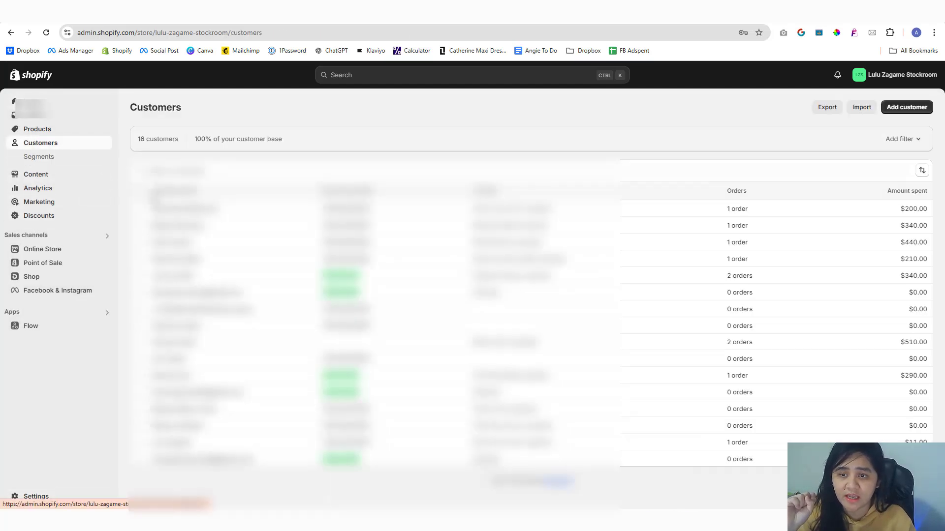
click(140, 191)
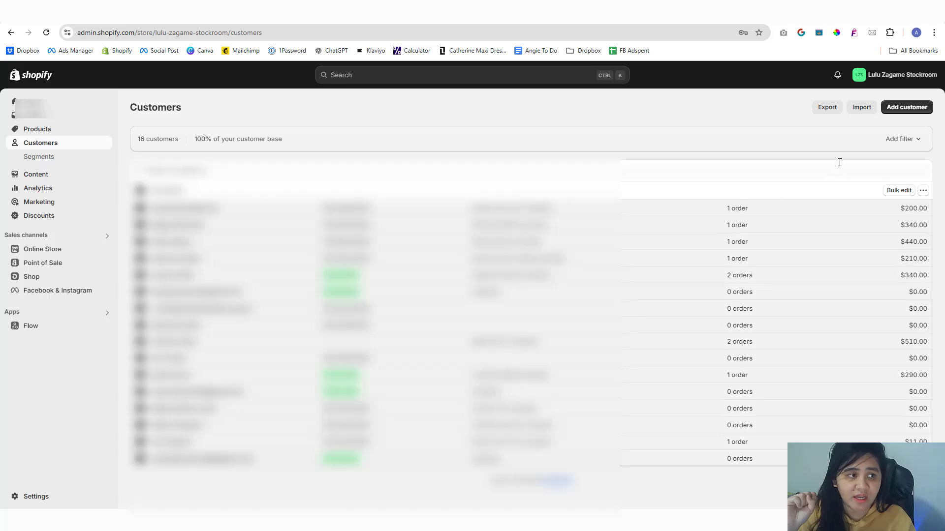
click(167, 21)
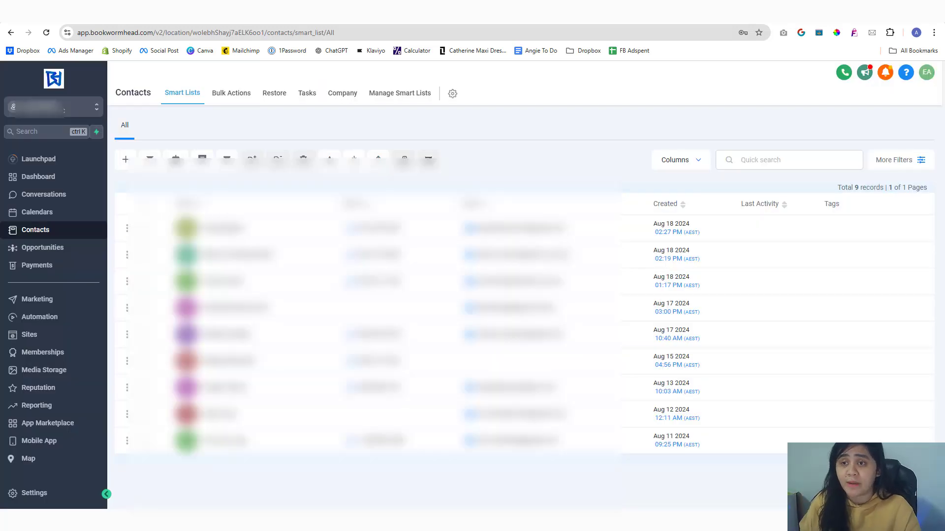